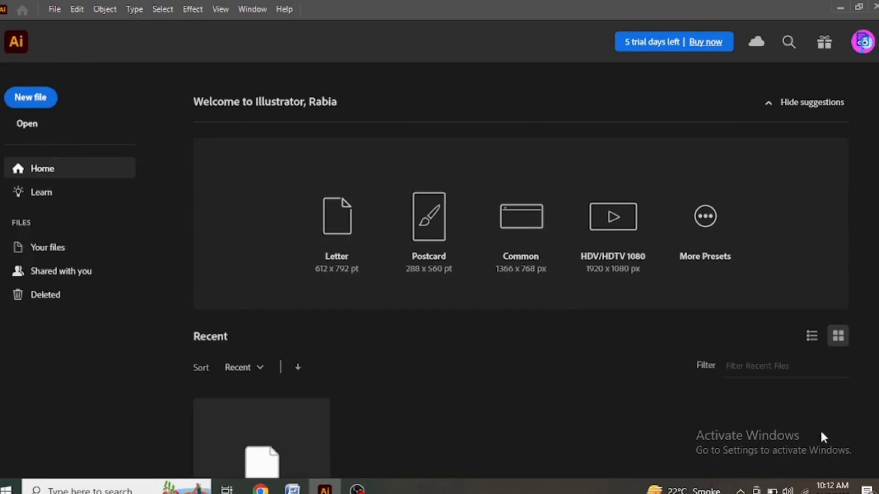
Step: Browse the new-document preset categories and create a Letter print document, 612 x 792 pt, CMYK Color, 300 ppi
{"action": "left_click", "coordinate": [57, 7]}
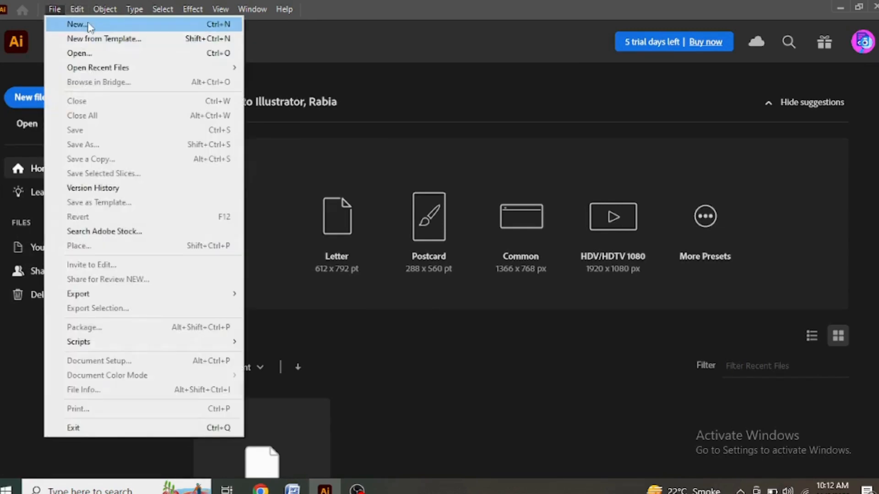
{"action": "left_click", "coordinate": [88, 25]}
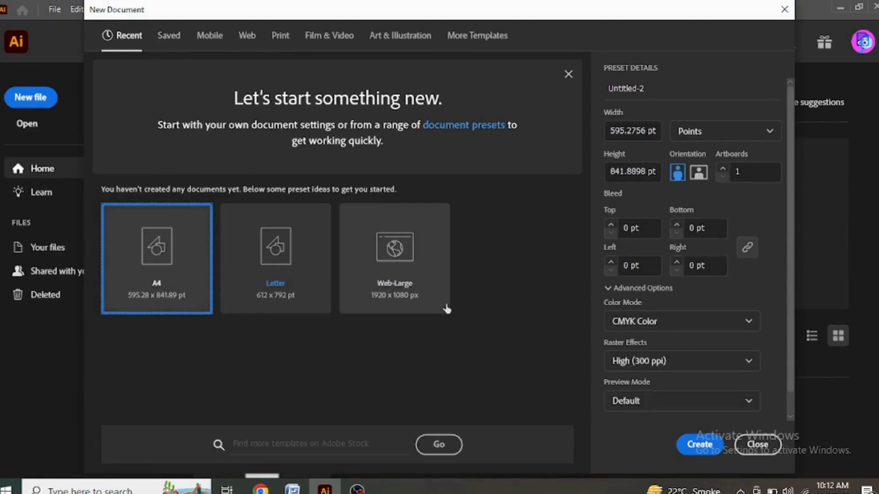
{"action": "left_click", "coordinate": [166, 43]}
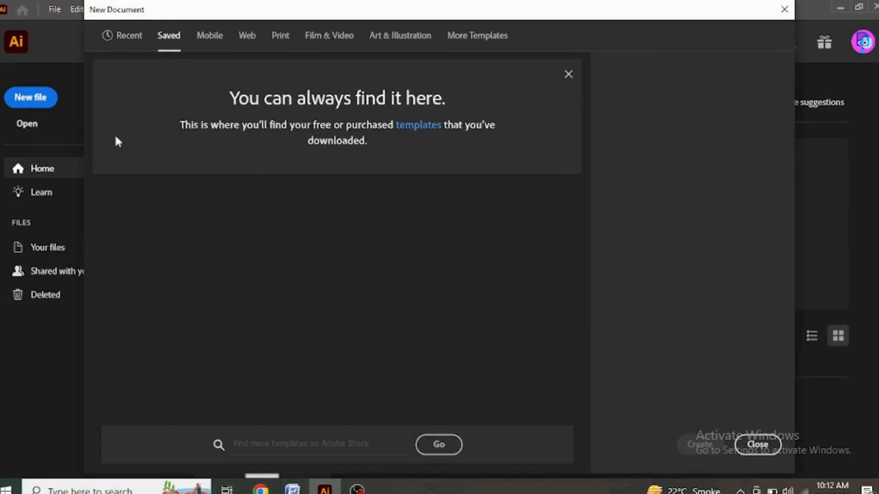
{"action": "left_click", "coordinate": [206, 45]}
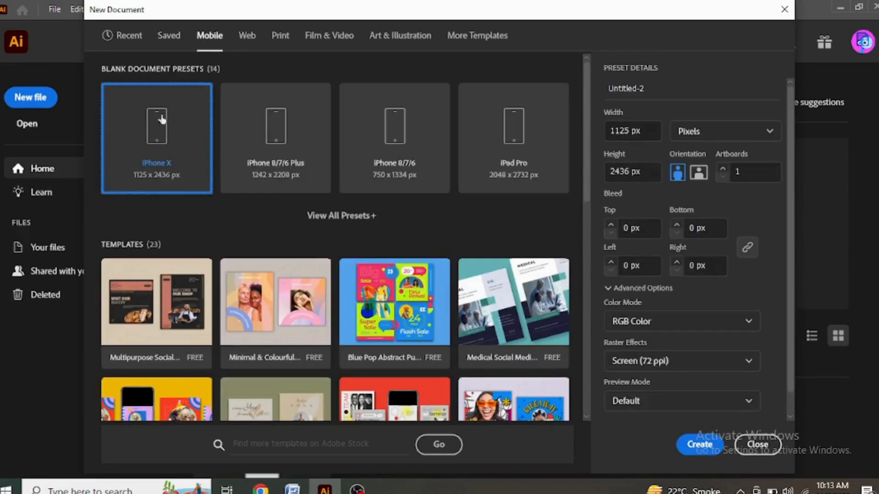
{"action": "left_click", "coordinate": [251, 36]}
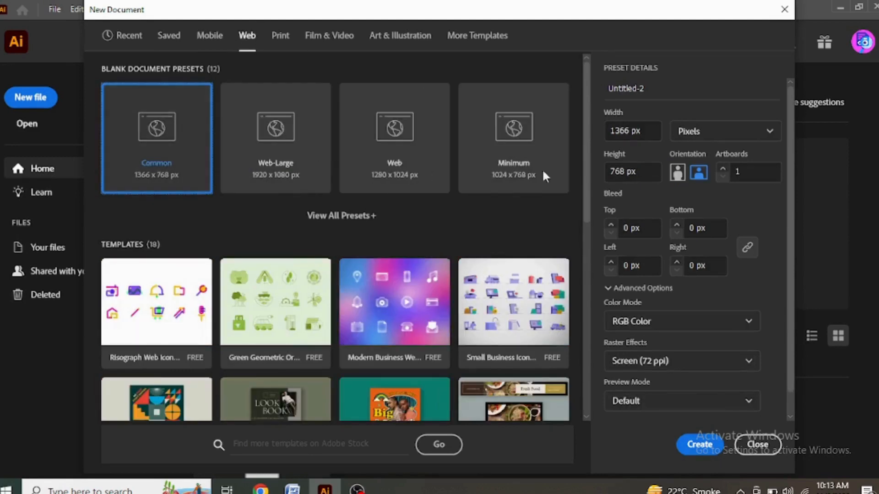
{"action": "left_click", "coordinate": [280, 37]}
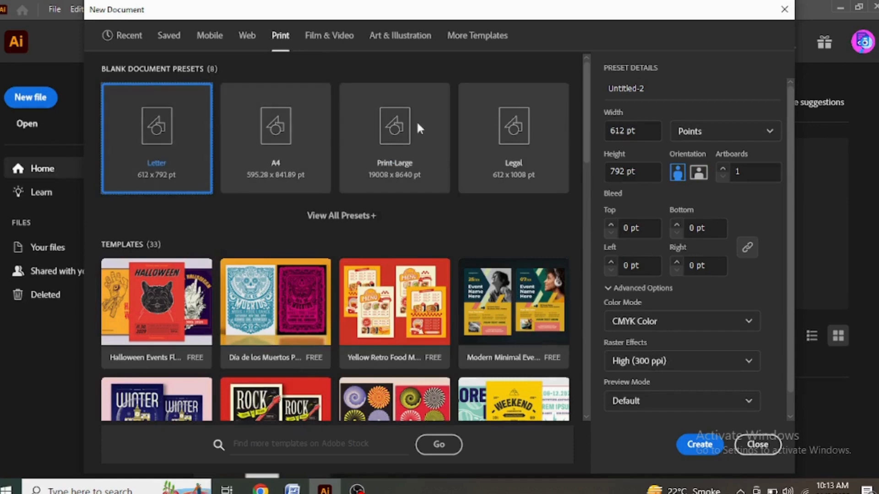
{"action": "left_click", "coordinate": [328, 40]}
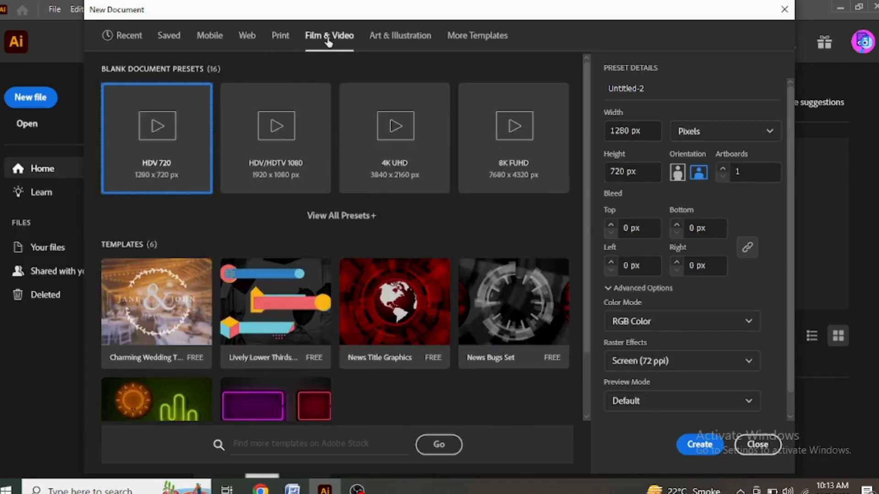
{"action": "left_click", "coordinate": [396, 40]}
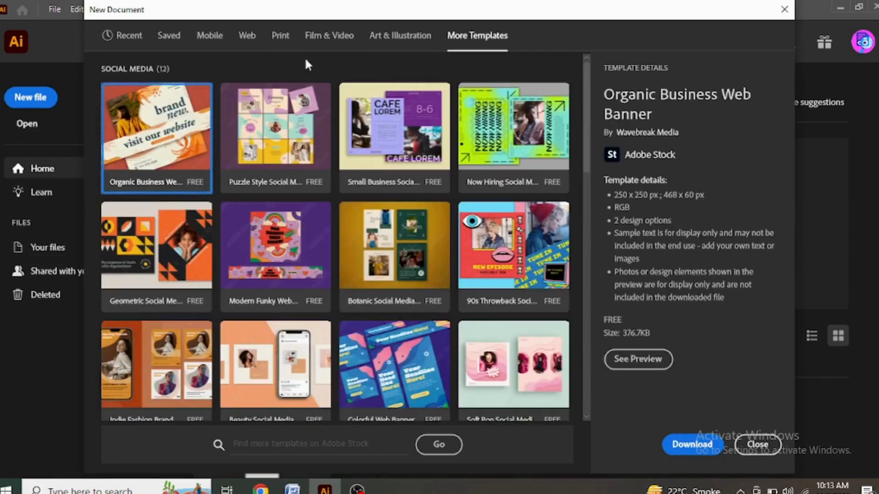
{"action": "left_click", "coordinate": [280, 39]}
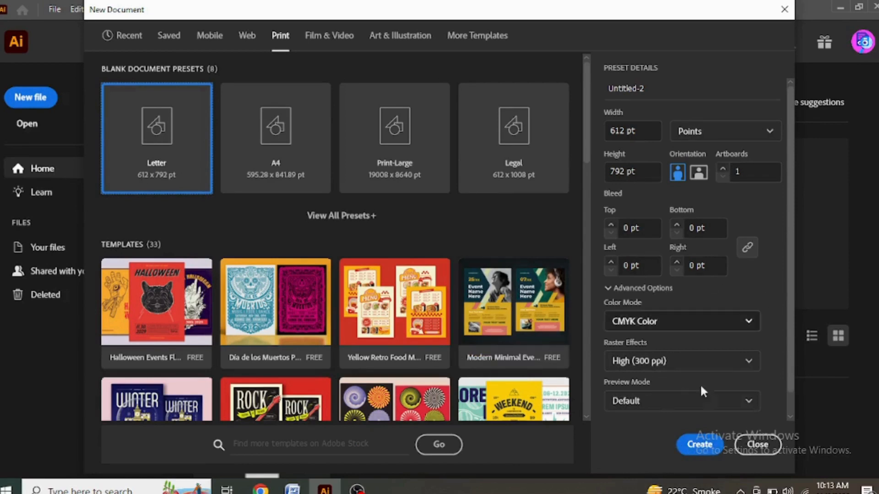
{"action": "left_click", "coordinate": [698, 453]}
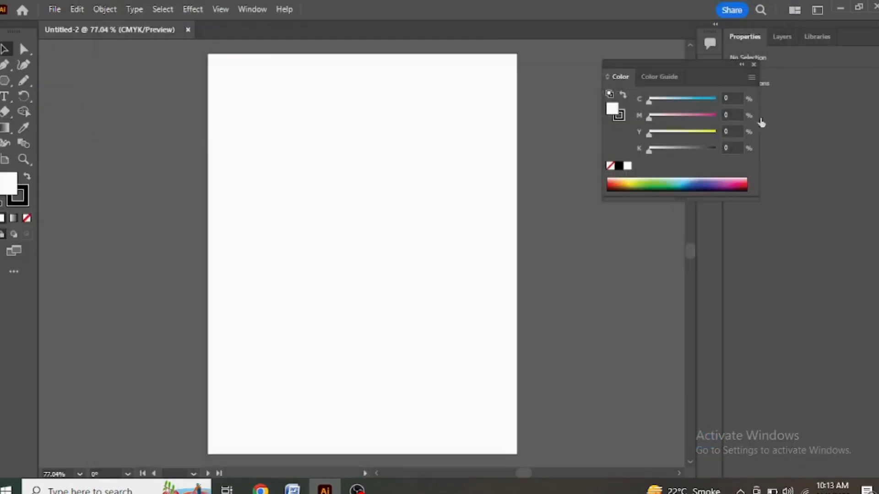
Step: Create a second Letter document with four artboards and close that document again
{"action": "left_click", "coordinate": [57, 9]}
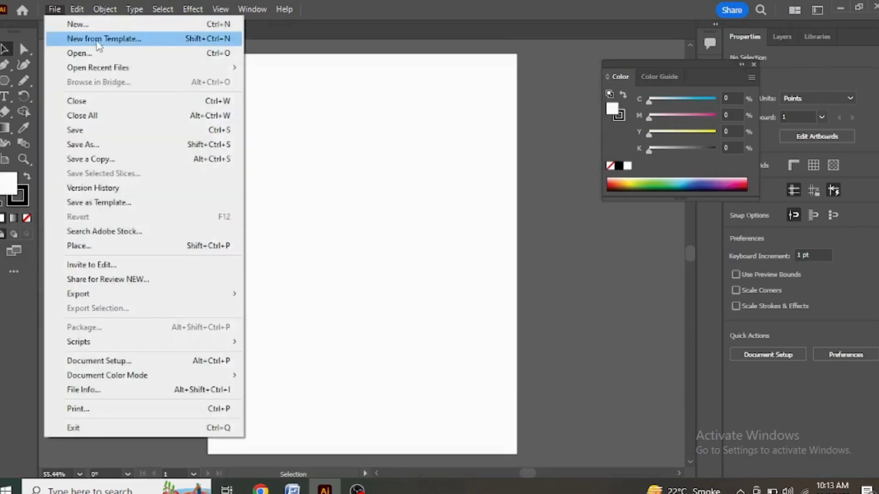
{"action": "left_click", "coordinate": [106, 24]}
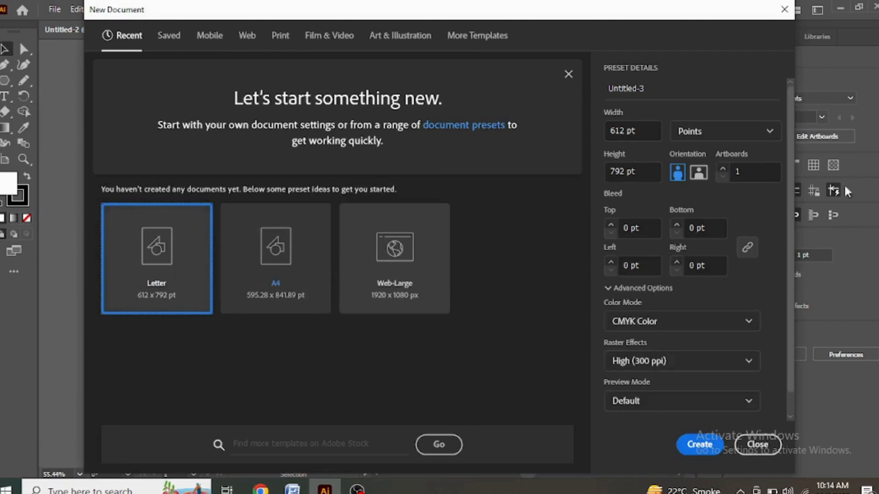
{"action": "left_click", "coordinate": [748, 172]}
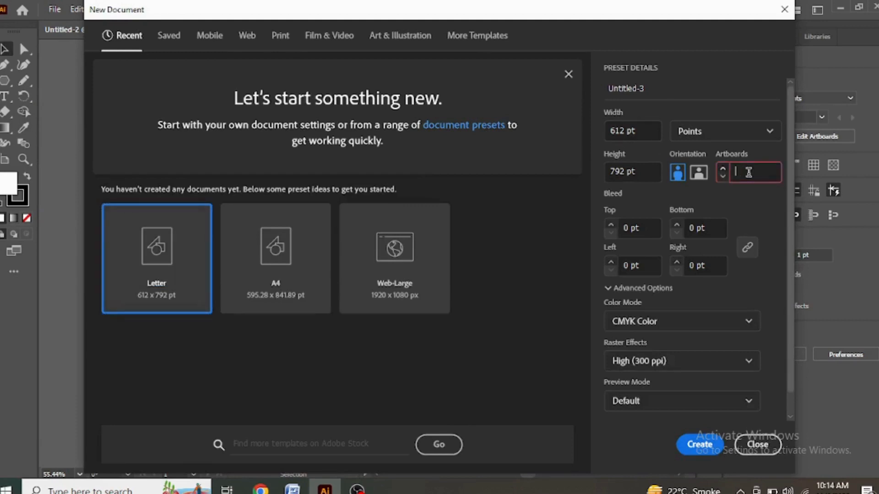
{"action": "scroll", "coordinate": [747, 177], "scroll_direction": "down", "scroll_amount": 1}
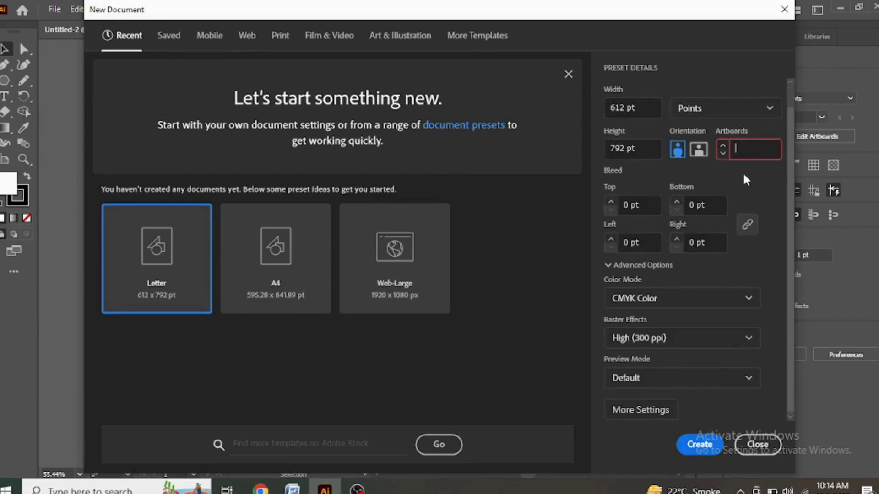
{"action": "scroll", "coordinate": [746, 180], "scroll_direction": "up", "scroll_amount": 1}
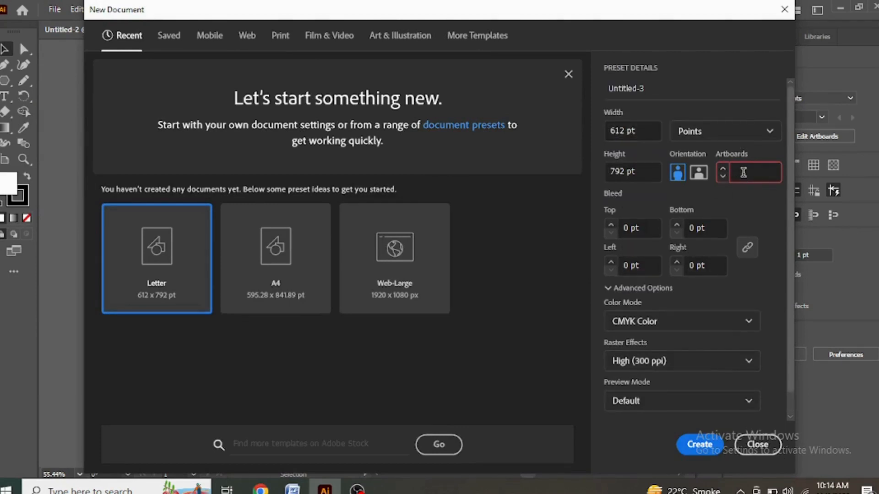
{"action": "type", "text": "3"}
{"action": "left_click", "coordinate": [699, 441]}
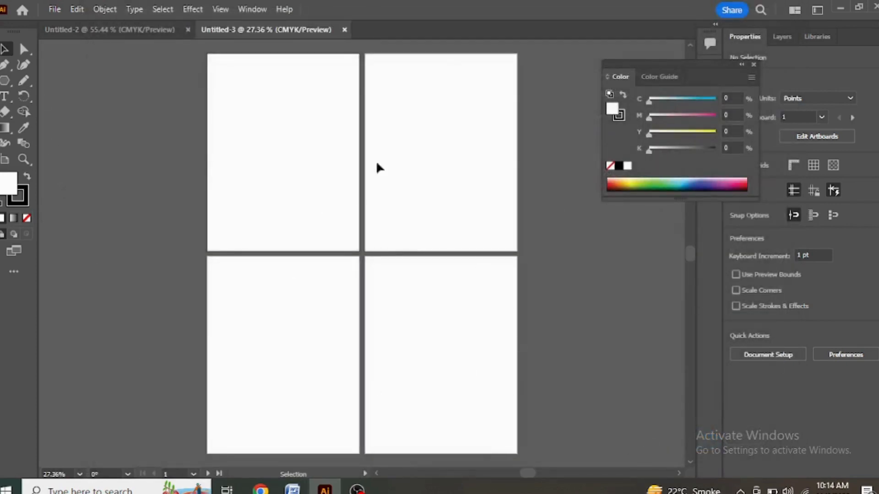
{"action": "left_click", "coordinate": [344, 29]}
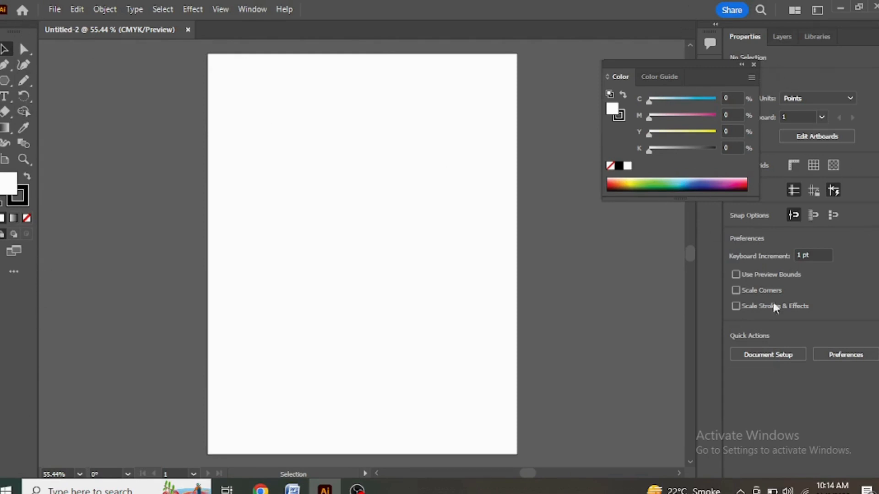
Step: Close the floating Color panel and show the document's layer list
{"action": "left_click", "coordinate": [754, 65]}
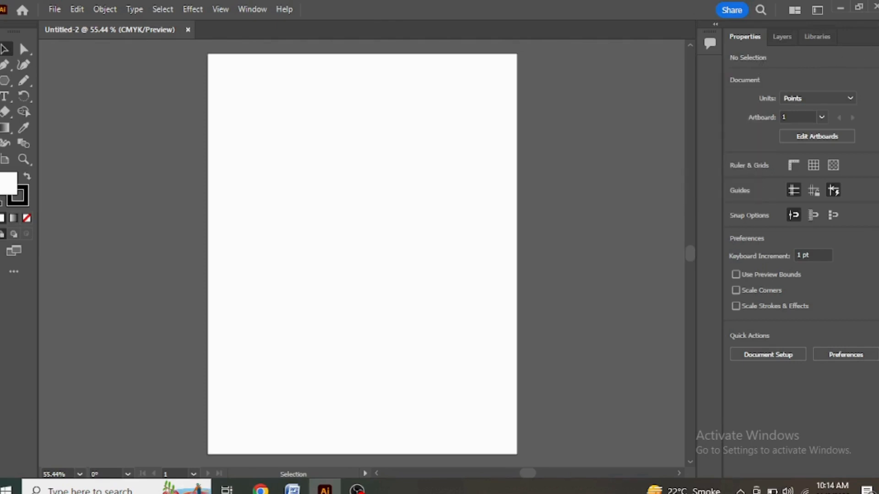
{"action": "left_click", "coordinate": [878, 24]}
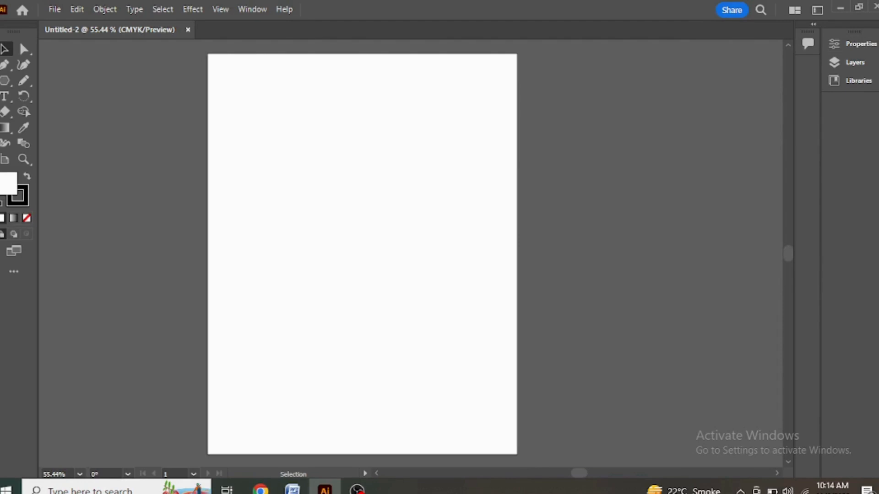
{"action": "left_click", "coordinate": [877, 24]}
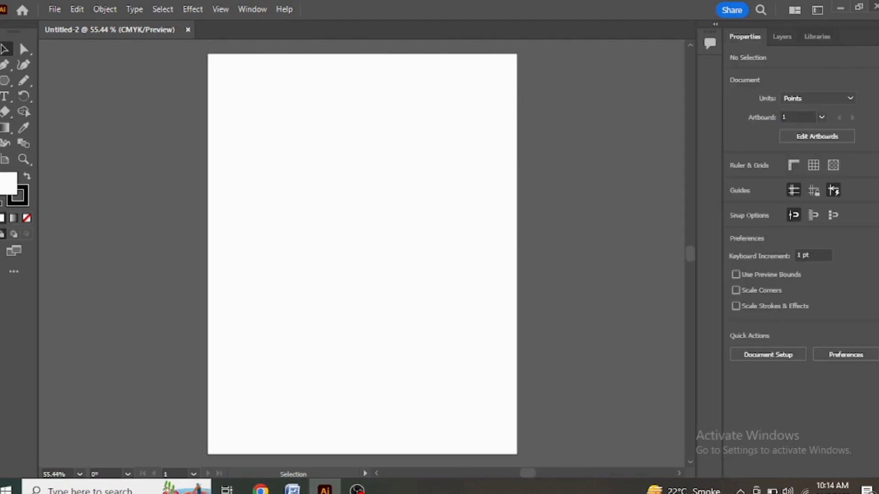
{"action": "left_click", "coordinate": [778, 40]}
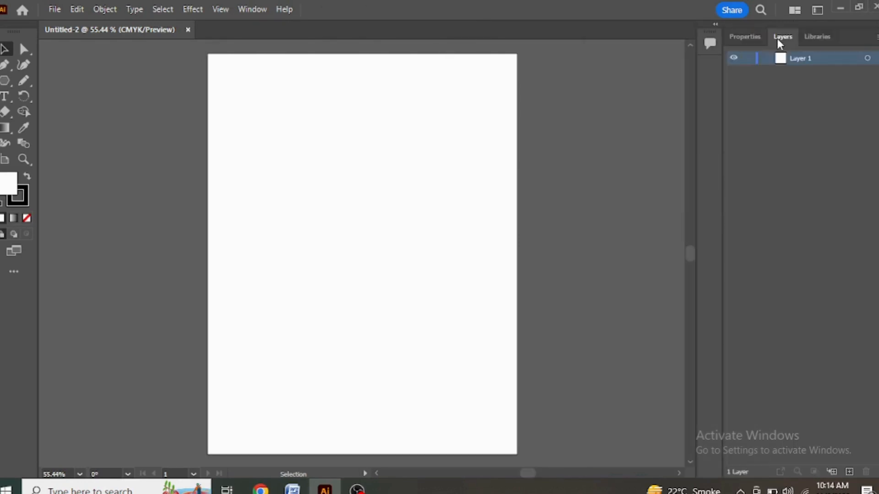
Step: Show the Gradient panel and place it just below Layer 1 in the layer list
{"action": "left_click", "coordinate": [247, 6]}
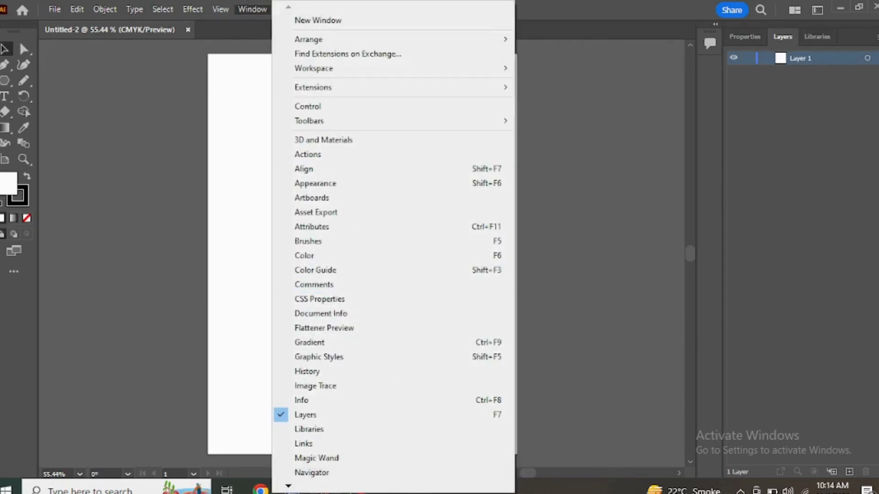
{"action": "left_click", "coordinate": [343, 346]}
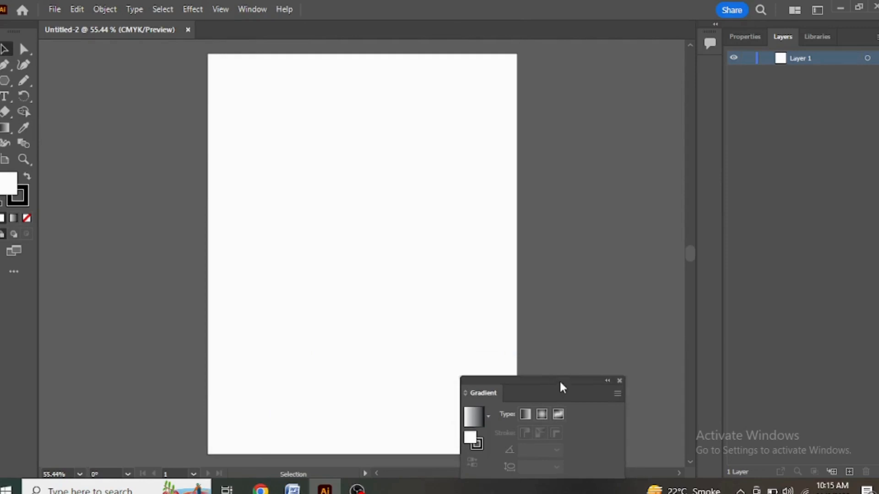
{"action": "left_click_drag", "start_coordinate": [561, 387], "coordinate": [829, 86]}
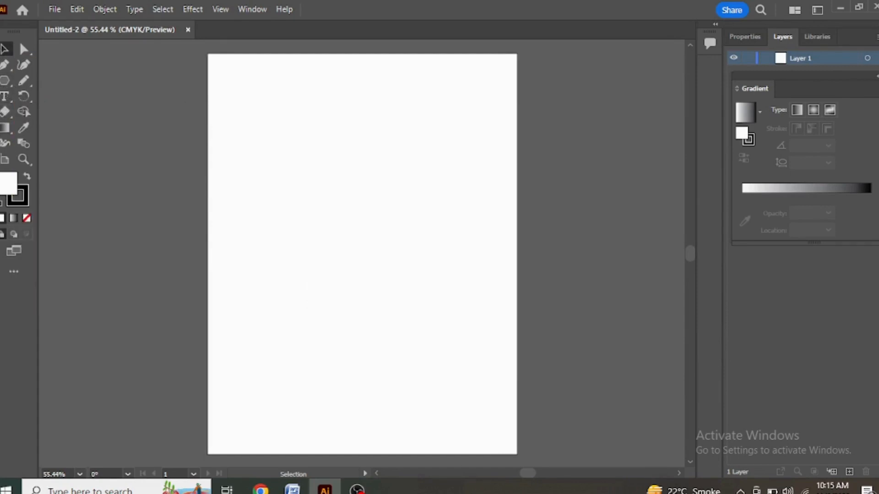
Step: Draw a wide rectangle in the upper part of the artboard with the Rectangle tool
{"action": "left_click", "coordinate": [4, 84]}
{"action": "left_click", "coordinate": [4, 85]}
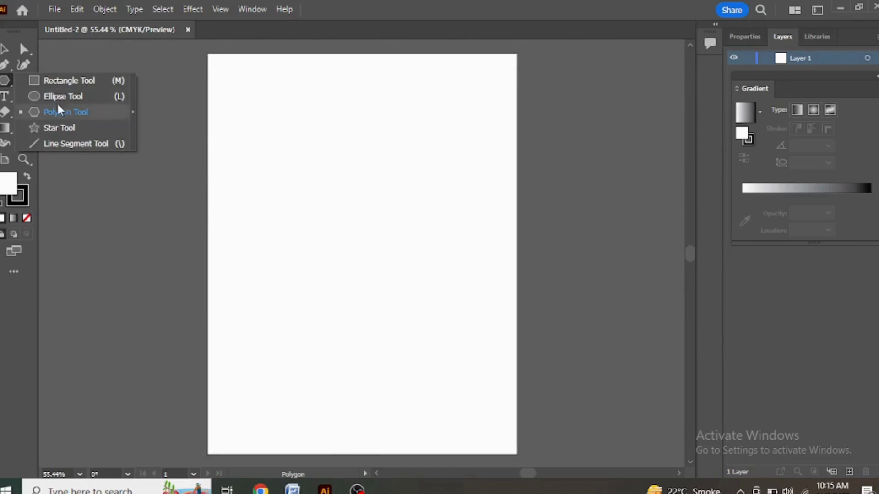
{"action": "left_click", "coordinate": [59, 85]}
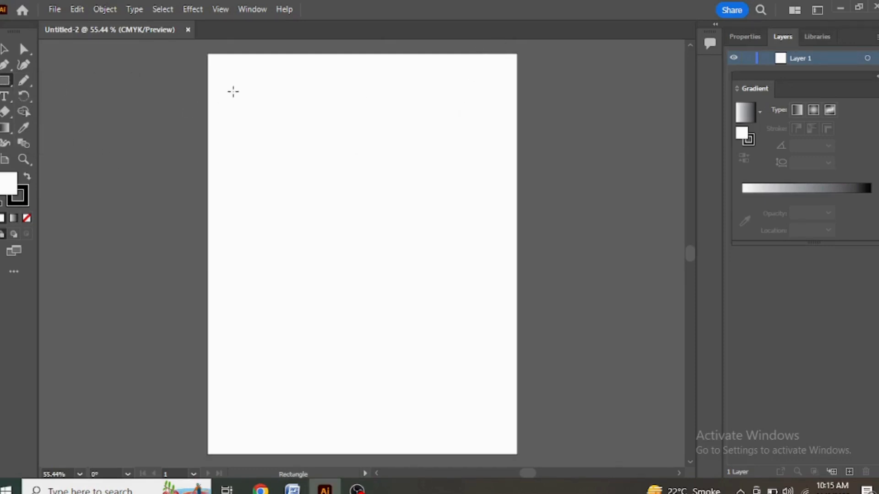
{"action": "left_click_drag", "start_coordinate": [232, 92], "coordinate": [336, 195]}
{"action": "left_click_drag", "start_coordinate": [379, 221], "coordinate": [401, 223]}
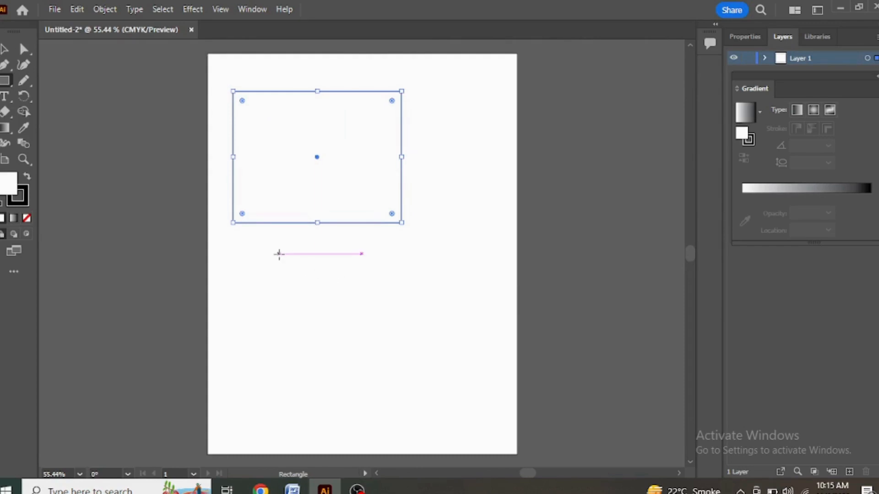
Step: Draw a square below the wide rectangle and delete both shapes from the artboard
{"action": "left_click_drag", "start_coordinate": [279, 253], "coordinate": [417, 322]}
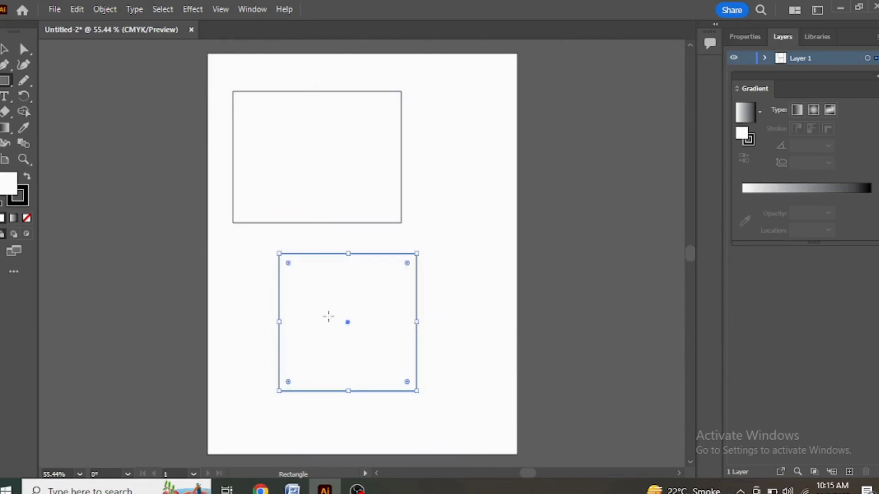
{"action": "key", "text": "Delete"}
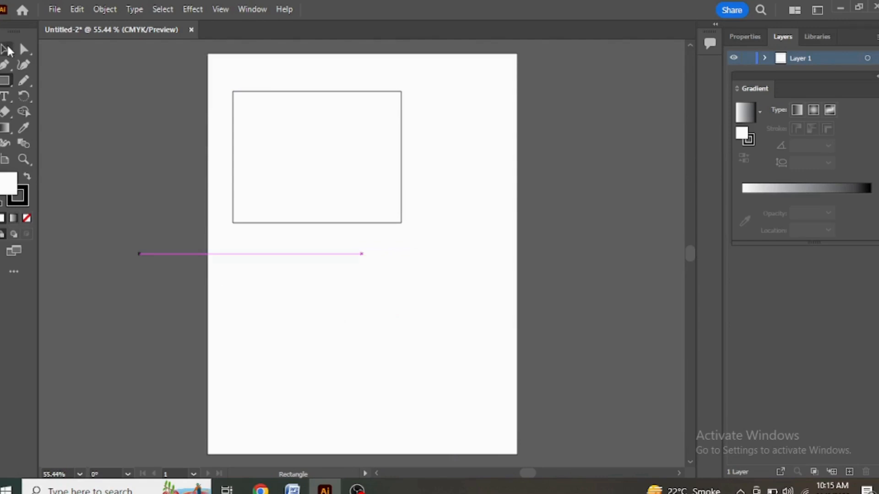
{"action": "key", "text": "v"}
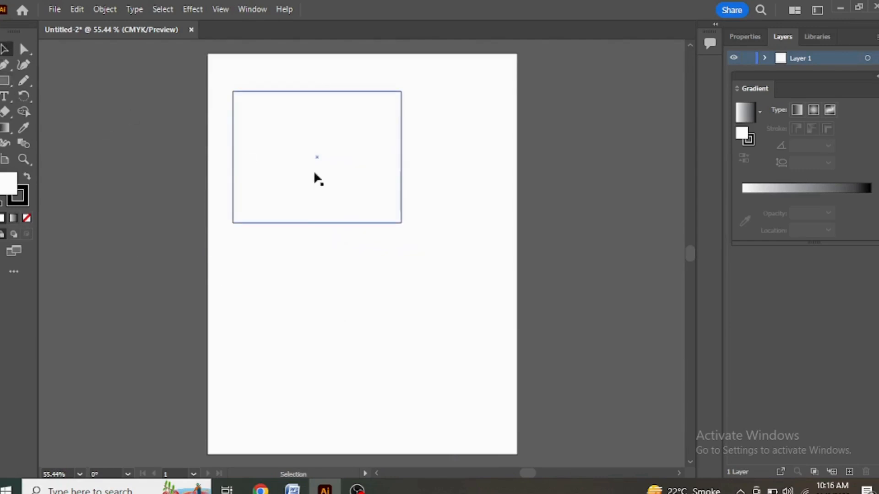
{"action": "left_click", "coordinate": [314, 177]}
{"action": "key", "text": "Delete"}
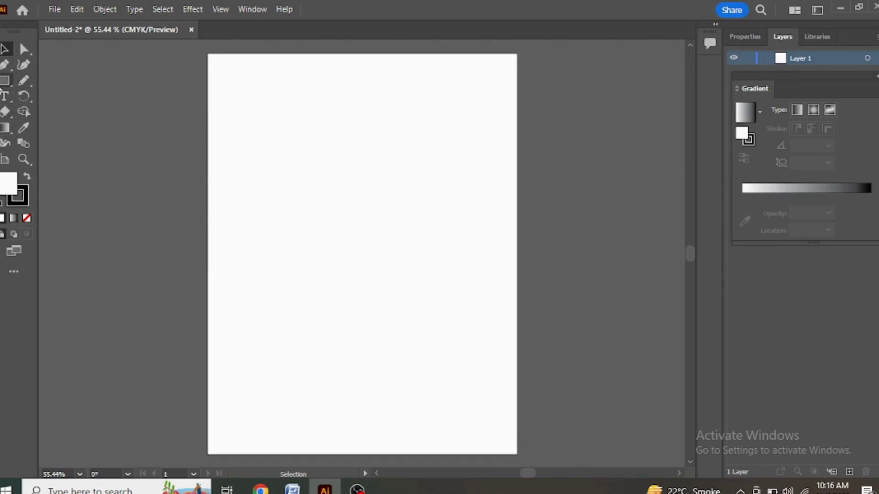
Step: Create a square with width and height 271.4286 pt, shrink it and place it near the artboard's upper-left corner
{"action": "left_click", "coordinate": [5, 81]}
{"action": "left_click", "coordinate": [380, 153]}
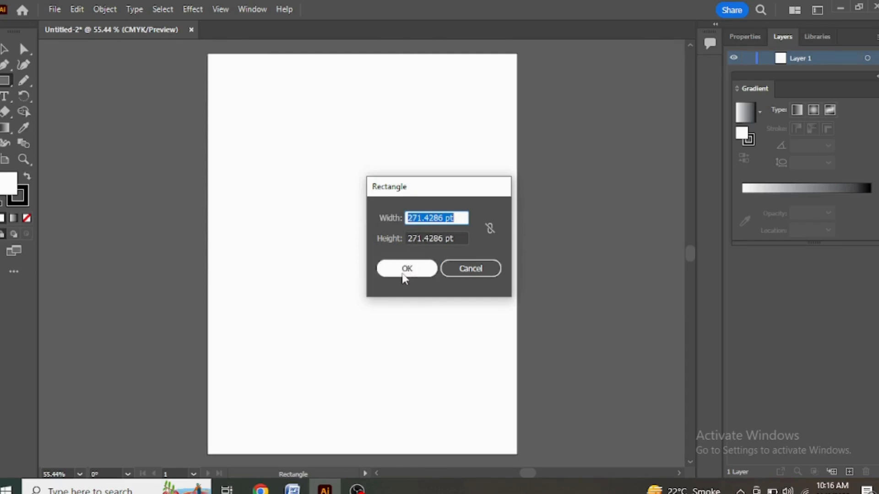
{"action": "left_click", "coordinate": [405, 270]}
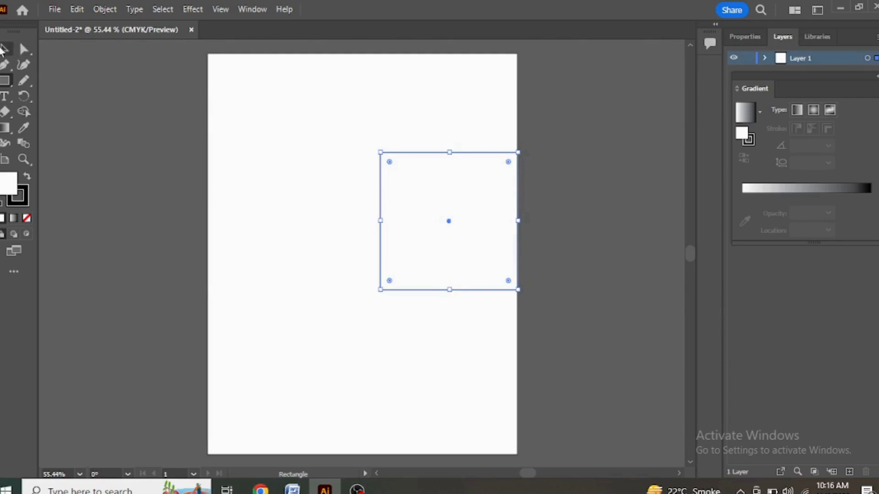
{"action": "left_click", "coordinate": [3, 49]}
{"action": "left_click_drag", "start_coordinate": [380, 290], "coordinate": [243, 79]}
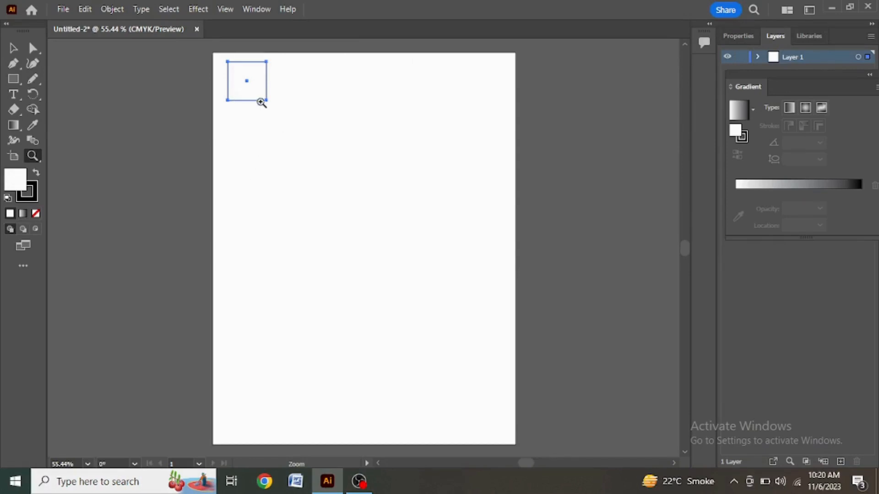
Step: Zoom in to 150% on the small square near the artboard's upper-left corner
{"action": "left_click", "coordinate": [258, 97]}
{"action": "left_click", "coordinate": [420, 250]}
{"action": "left_click", "coordinate": [341, 238]}
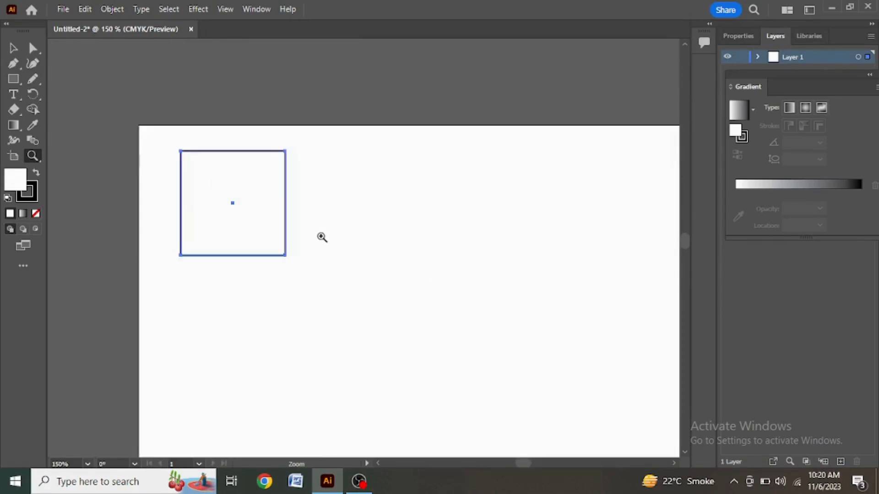
Step: Zoom in on the small square to 300% with the Zoom tool, and zoom out to 25%
{"action": "left_click", "coordinate": [315, 237]}
{"action": "left_click", "coordinate": [314, 237]}
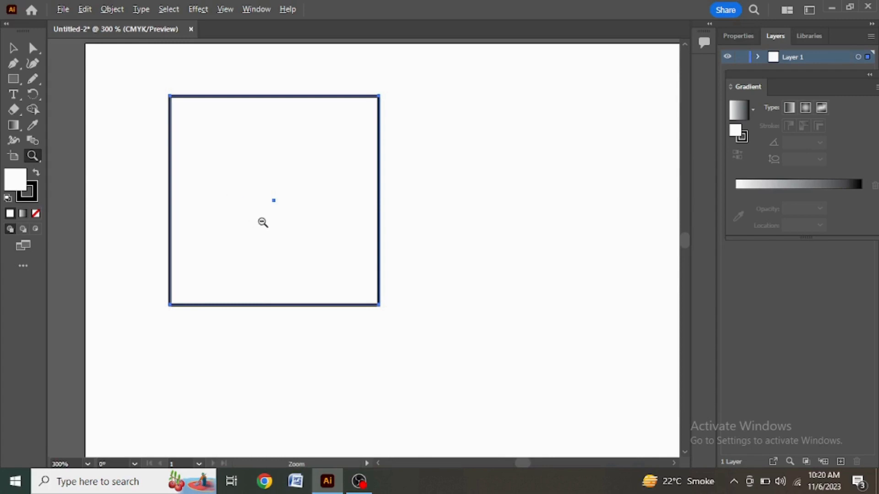
{"action": "left_click", "coordinate": [256, 222], "text": "alt"}
{"action": "left_click", "coordinate": [256, 223], "text": "alt"}
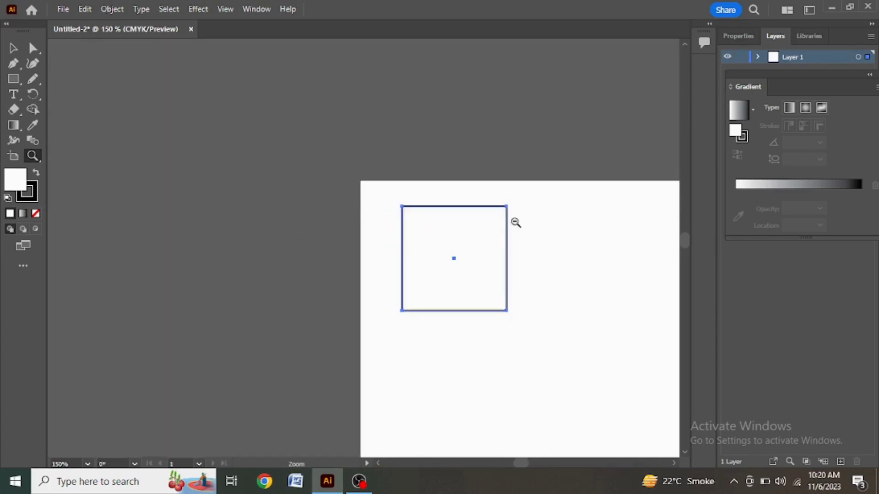
{"action": "left_click", "coordinate": [517, 227], "text": "alt"}
{"action": "left_click", "coordinate": [318, 291], "text": "alt"}
{"action": "left_click", "coordinate": [306, 290], "text": "alt"}
{"action": "left_click", "coordinate": [306, 288], "text": "alt"}
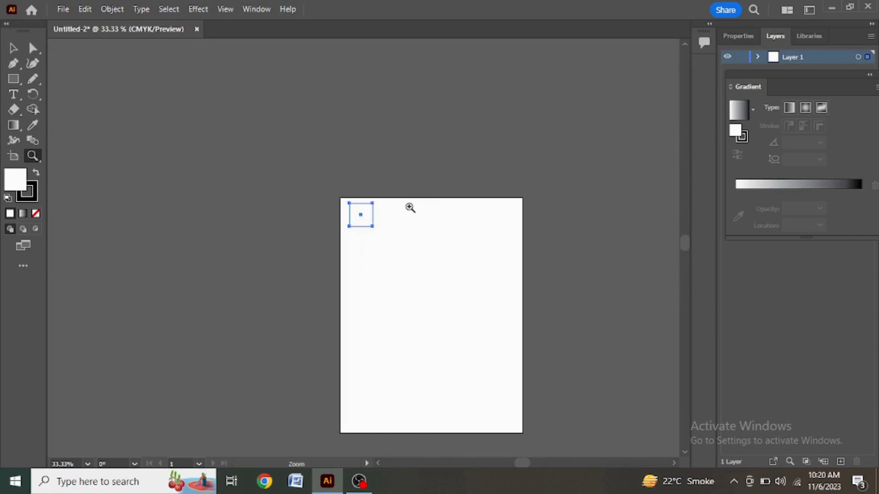
{"action": "left_click", "coordinate": [404, 232], "text": "alt"}
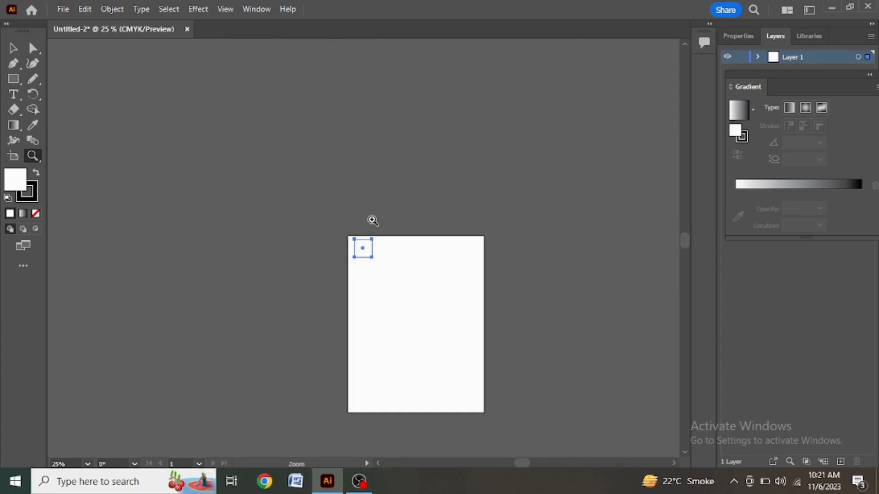
Step: Zoom the view in to 400% on the selected square and back out to 50%
{"action": "key", "text": "ctrl"}
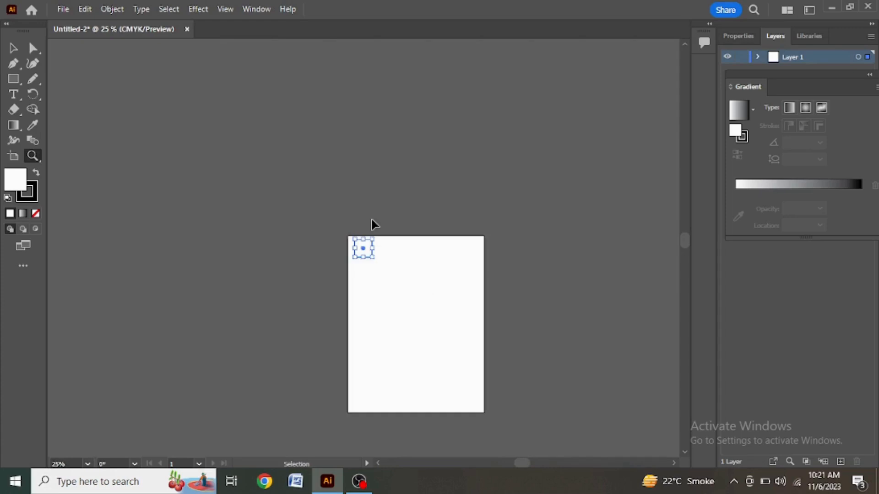
{"action": "key", "text": "ctrl+plus"}
{"action": "key", "text": "ctrl+plus"}
{"action": "key", "text": "ctrl+plus"}
{"action": "key", "text": "ctrl+plus"}
{"action": "key", "text": "ctrl+plus"}
{"action": "key", "text": "ctrl+plus"}
{"action": "key", "text": "ctrl+plus"}
{"action": "key", "text": "ctrl+plus"}
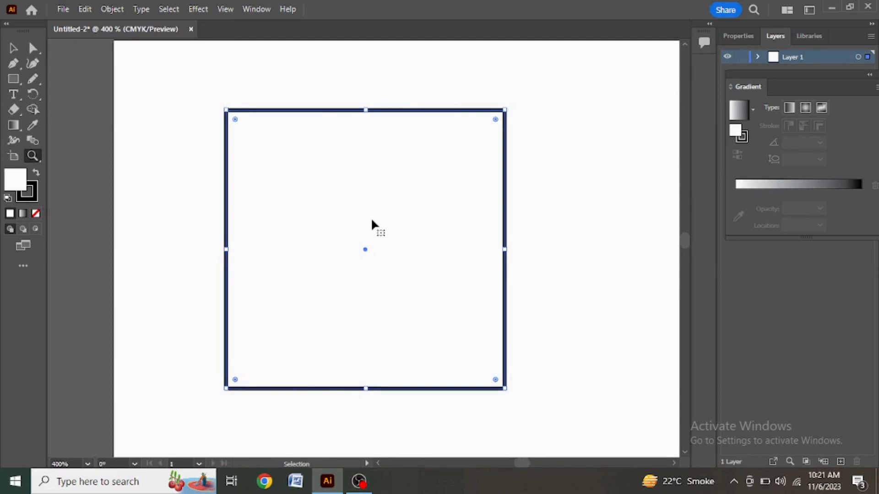
{"action": "key", "text": "ctrl+minus"}
{"action": "key", "text": "ctrl+minus"}
{"action": "key", "text": "ctrl+minus"}
{"action": "key", "text": "ctrl+minus"}
{"action": "key", "text": "ctrl+minus"}
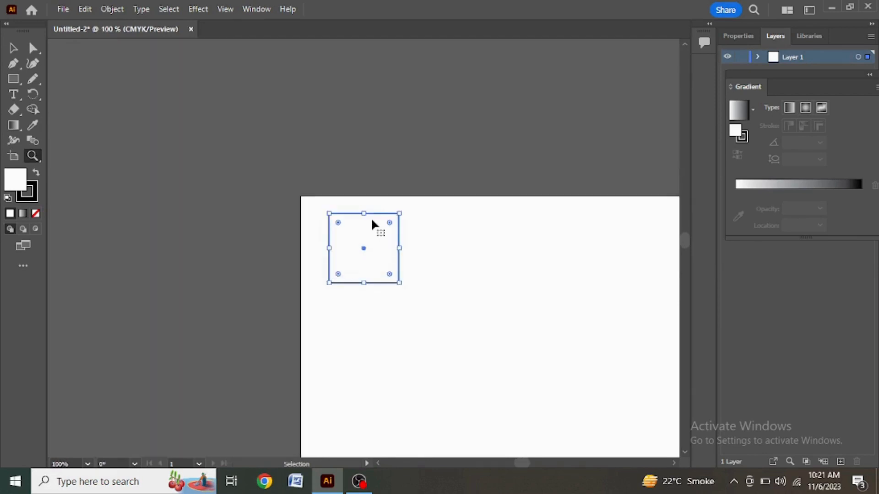
{"action": "key", "text": "ctrl+minus"}
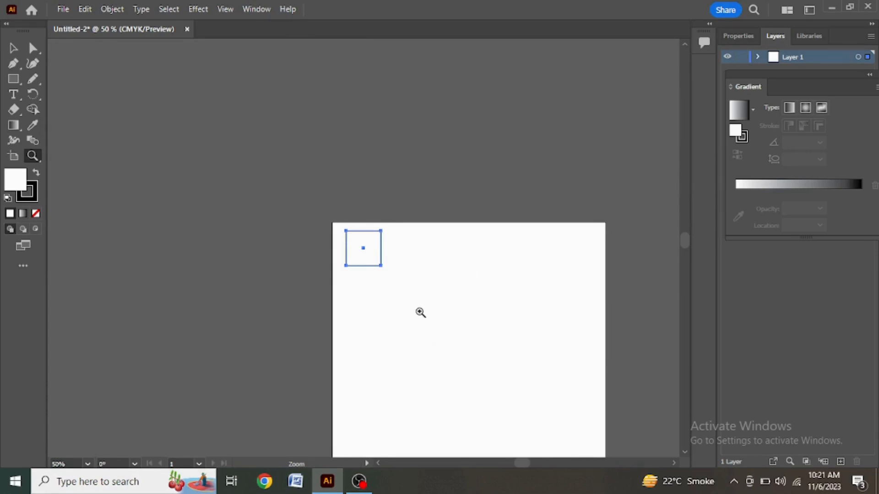
Step: Copy the small square straight down by about 95 pt, leaving a narrow gap below the original
{"action": "key", "text": "v"}
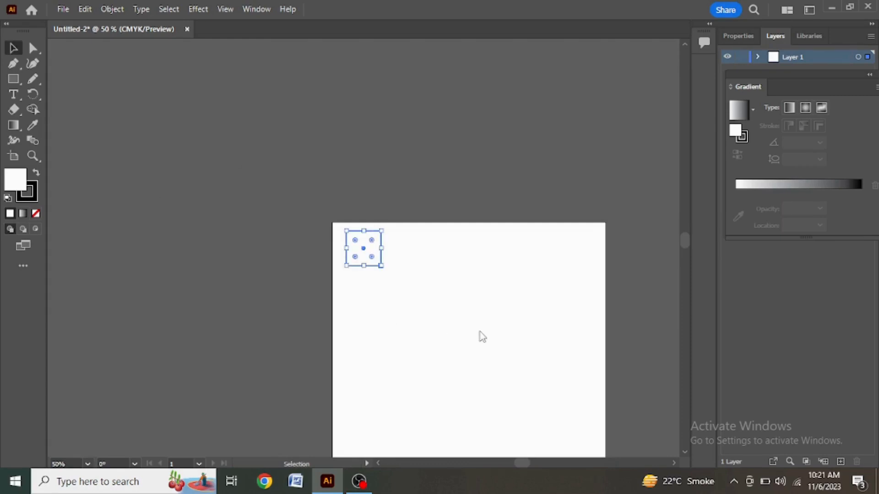
{"action": "key", "text": "space"}
{"action": "left_click_drag", "start_coordinate": [496, 366], "coordinate": [365, 173]}
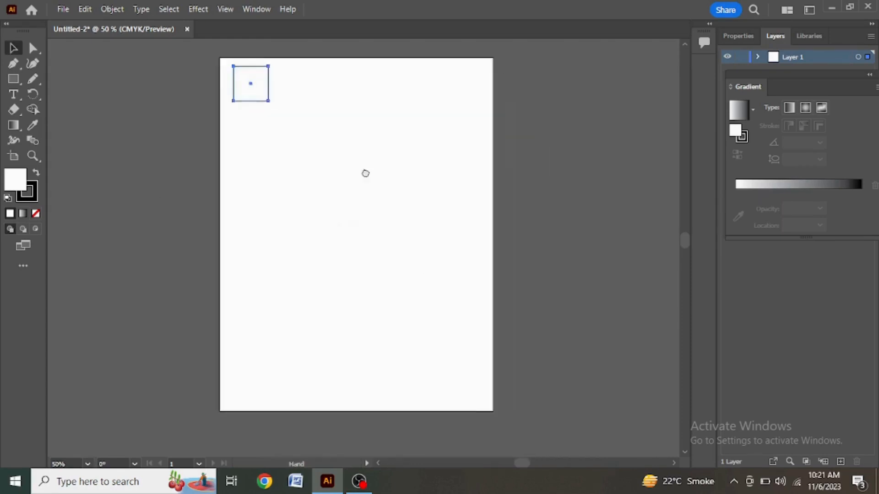
{"action": "mouse_move", "coordinate": [373, 222]}
{"action": "left_mouse_down"}
{"action": "mouse_move", "coordinate": [432, 213]}
{"action": "mouse_move", "coordinate": [337, 190]}
{"action": "mouse_move", "coordinate": [453, 261]}
{"action": "mouse_move", "coordinate": [278, 204]}
{"action": "mouse_move", "coordinate": [522, 248]}
{"action": "mouse_move", "coordinate": [469, 147]}
{"action": "mouse_move", "coordinate": [422, 188]}
{"action": "mouse_move", "coordinate": [397, 232]}
{"action": "mouse_move", "coordinate": [358, 206]}
{"action": "mouse_move", "coordinate": [434, 225]}
{"action": "mouse_move", "coordinate": [389, 224]}
{"action": "mouse_move", "coordinate": [392, 201]}
{"action": "mouse_move", "coordinate": [462, 214]}
{"action": "mouse_move", "coordinate": [249, 200]}
{"action": "mouse_move", "coordinate": [601, 211]}
{"action": "mouse_move", "coordinate": [412, 197]}
{"action": "mouse_move", "coordinate": [397, 229]}
{"action": "mouse_move", "coordinate": [302, 208]}
{"action": "mouse_move", "coordinate": [617, 220]}
{"action": "mouse_move", "coordinate": [239, 194]}
{"action": "mouse_move", "coordinate": [589, 218]}
{"action": "mouse_move", "coordinate": [377, 185]}
{"action": "mouse_move", "coordinate": [373, 216]}
{"action": "mouse_move", "coordinate": [382, 208]}
{"action": "left_mouse_up"}
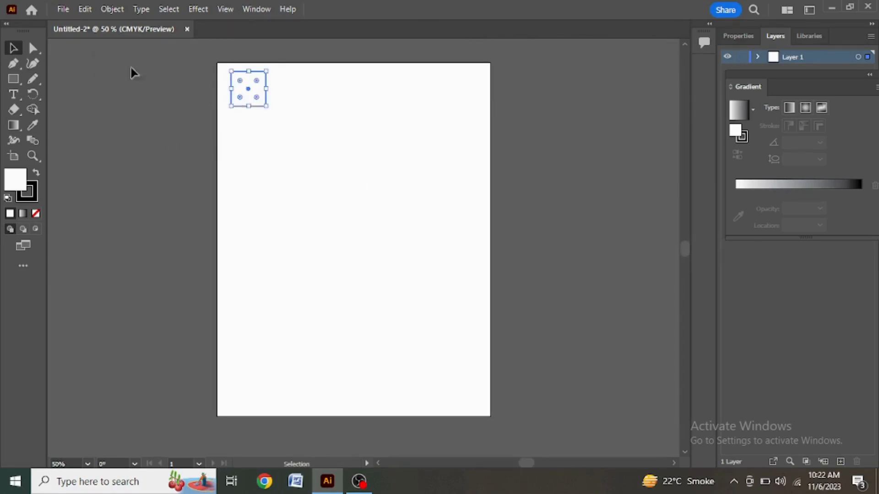
{"action": "left_click_drag", "start_coordinate": [256, 94], "coordinate": [261, 136]}
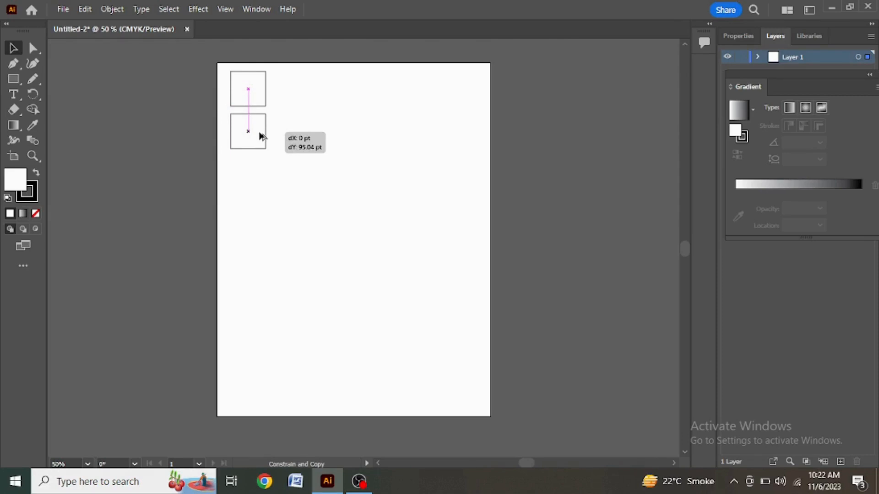
{"action": "left_click_drag", "start_coordinate": [260, 134], "coordinate": [259, 134]}
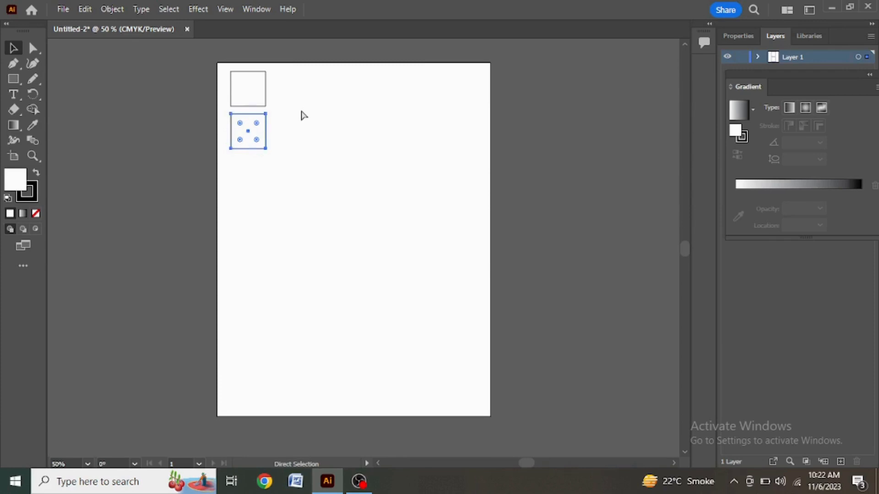
Step: Repeat the copy transformation downward until a column of eight evenly spaced squares spans the artboard's height
{"action": "key", "text": "ctrl+d"}
{"action": "key", "text": "ctrl+d"}
{"action": "key", "text": "ctrl+d"}
{"action": "key", "text": "ctrl+d"}
{"action": "key", "text": "ctrl+d"}
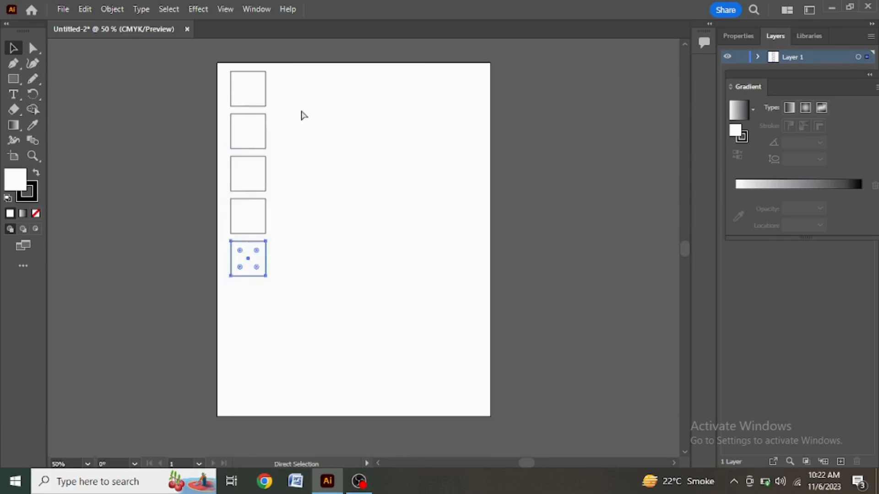
{"action": "key", "text": "ctrl+d"}
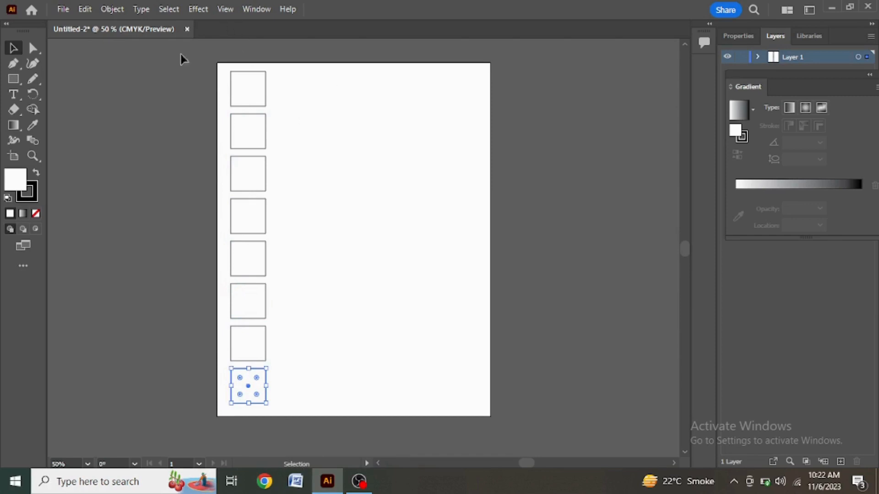
Step: Select the whole column of squares and copy it horizontally to the right by about 95 pt
{"action": "key", "text": "a"}
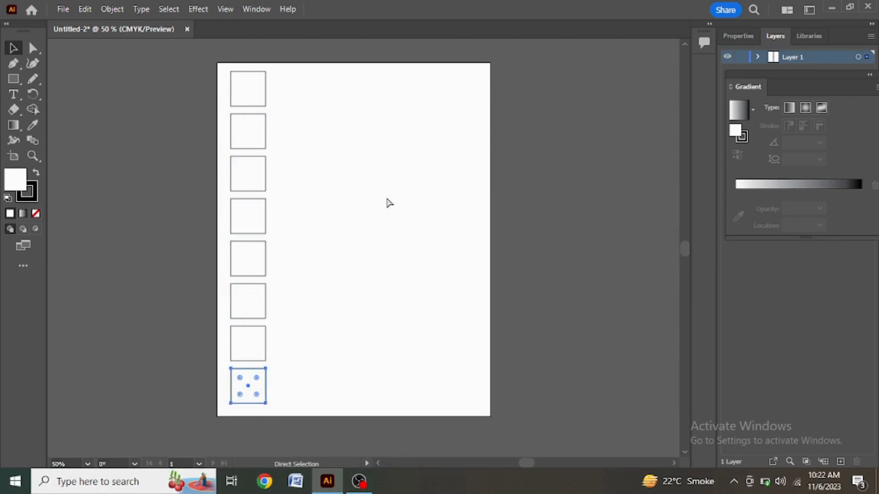
{"action": "key", "text": "ctrl+a"}
{"action": "key", "text": "v"}
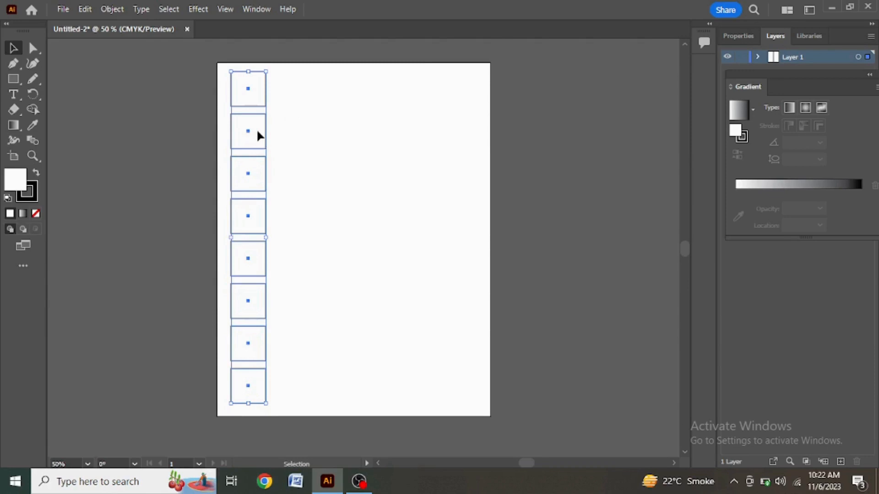
{"action": "left_click_drag", "start_coordinate": [259, 136], "coordinate": [302, 137]}
{"action": "key", "text": "shift"}
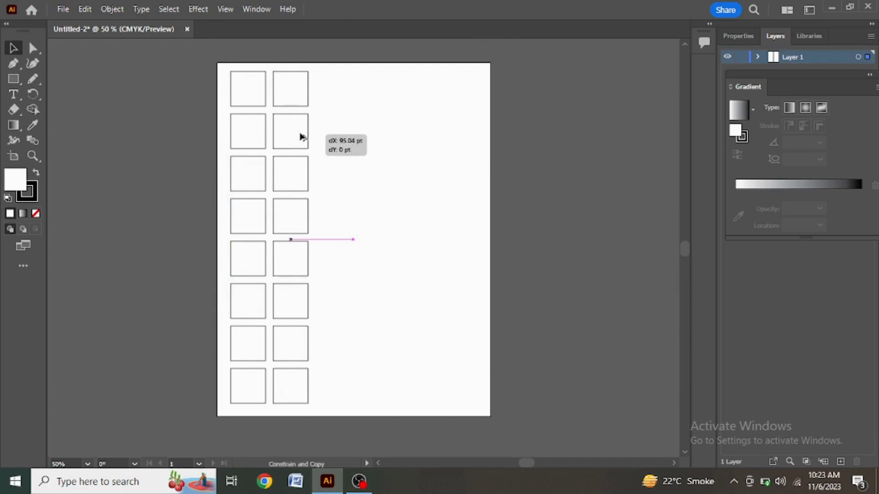
{"action": "left_click_drag", "start_coordinate": [302, 136], "coordinate": [301, 136]}
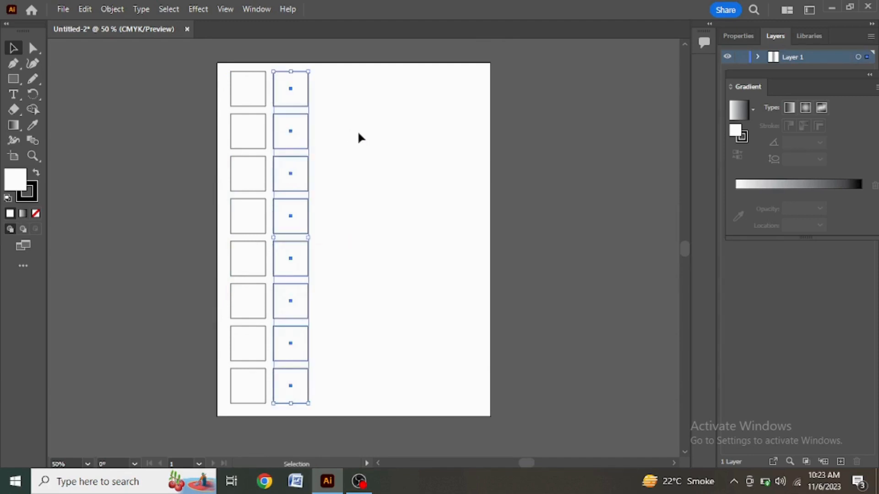
Step: Repeat the column copy four times to fill the artboard with six columns of squares, and deselect everything
{"action": "key", "text": "ctrl+d"}
{"action": "key", "text": "ctrl+d"}
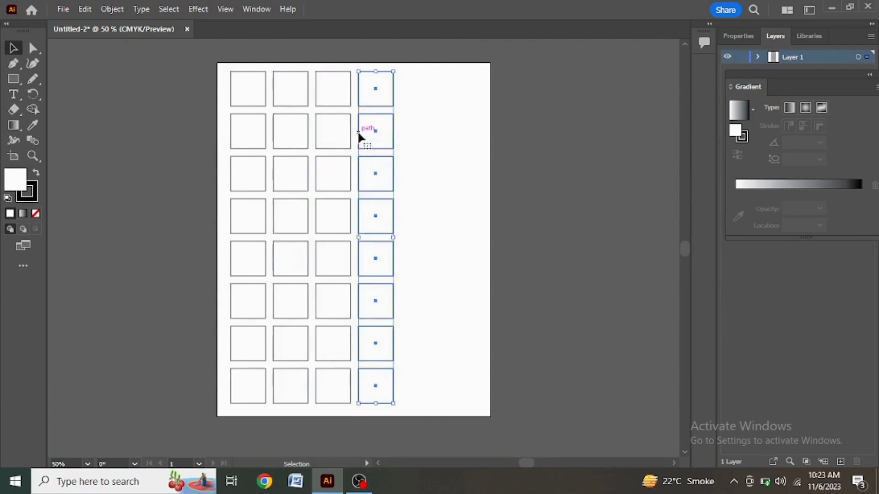
{"action": "key", "text": "ctrl+d"}
{"action": "key", "text": "ctrl+d"}
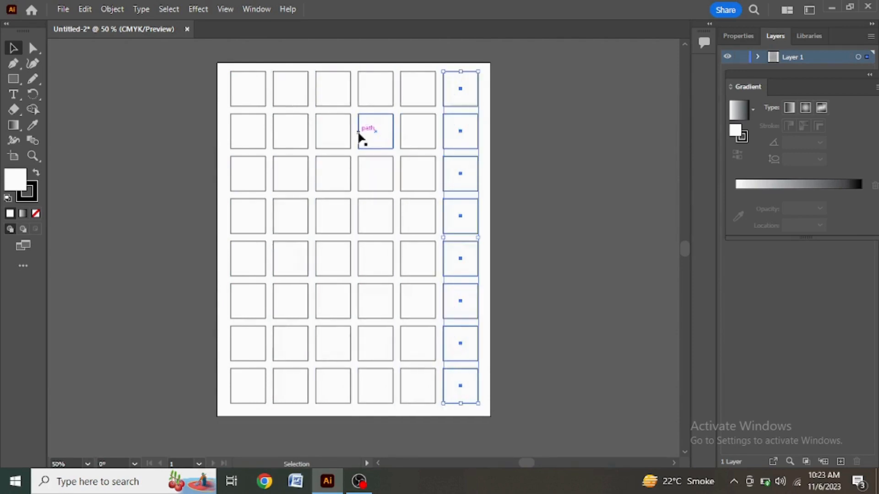
{"action": "left_click", "coordinate": [582, 147]}
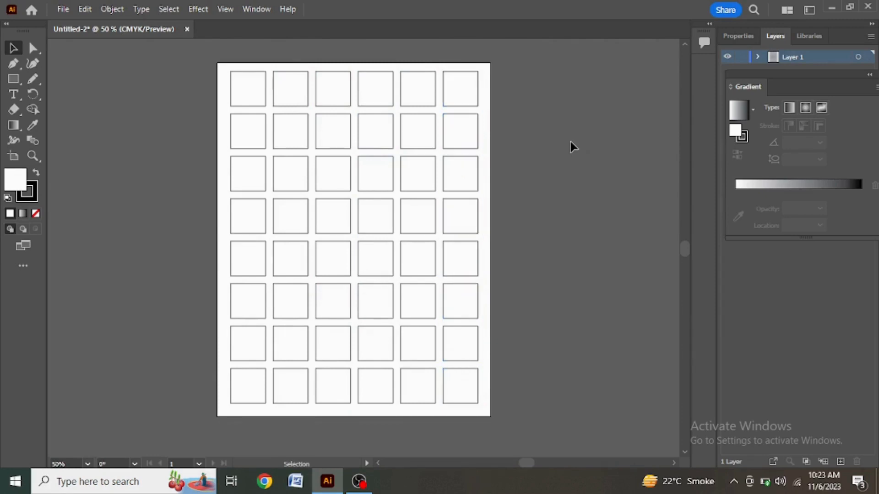
Step: Select the entire grid of squares and delete it from the artboard
{"action": "key", "text": "ctrl+equal"}
{"action": "key", "text": "ctrl+equal"}
{"action": "key", "text": "ctrl+equal"}
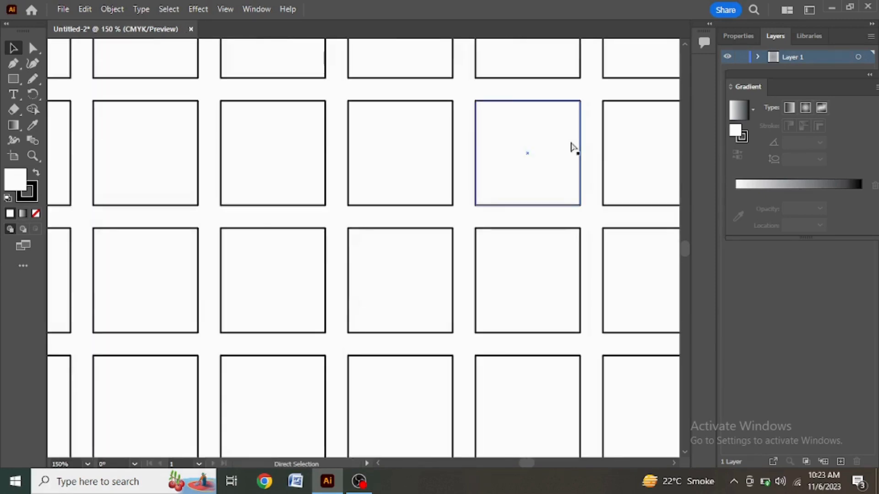
{"action": "key", "text": "ctrl+minus"}
{"action": "key", "text": "ctrl+minus"}
{"action": "key", "text": "ctrl+equal"}
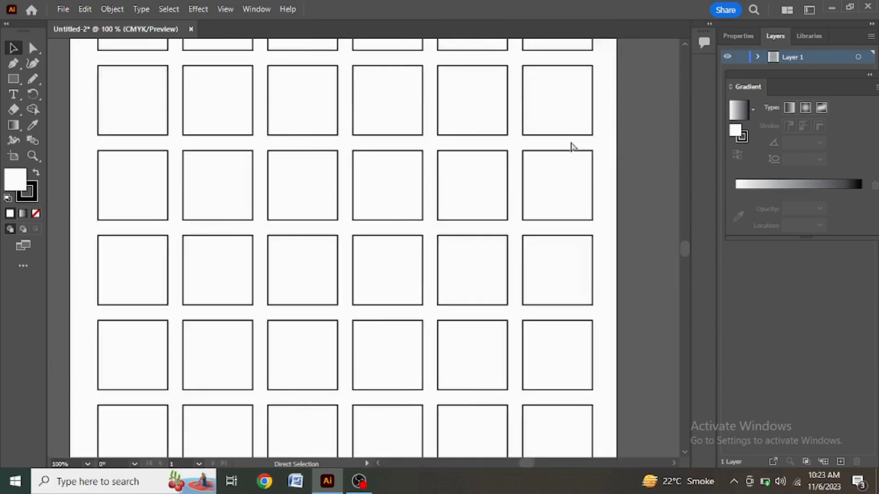
{"action": "key", "text": "ctrl+minus"}
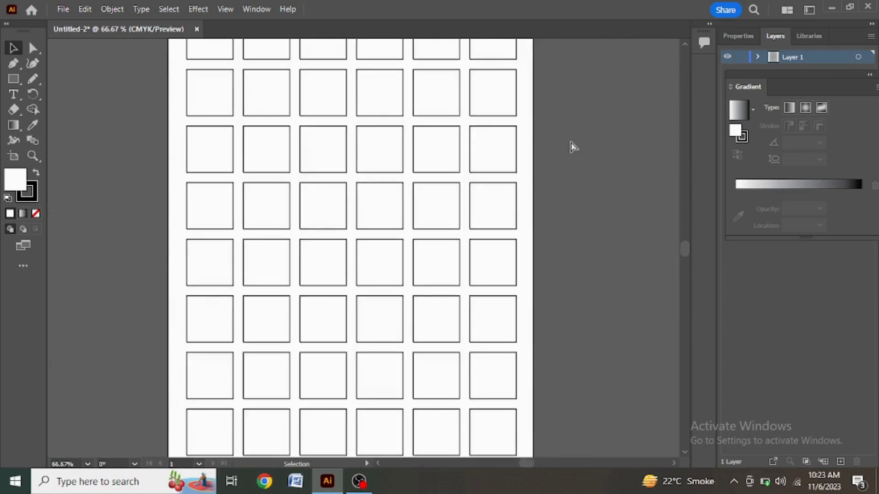
{"action": "key", "text": "ctrl+a"}
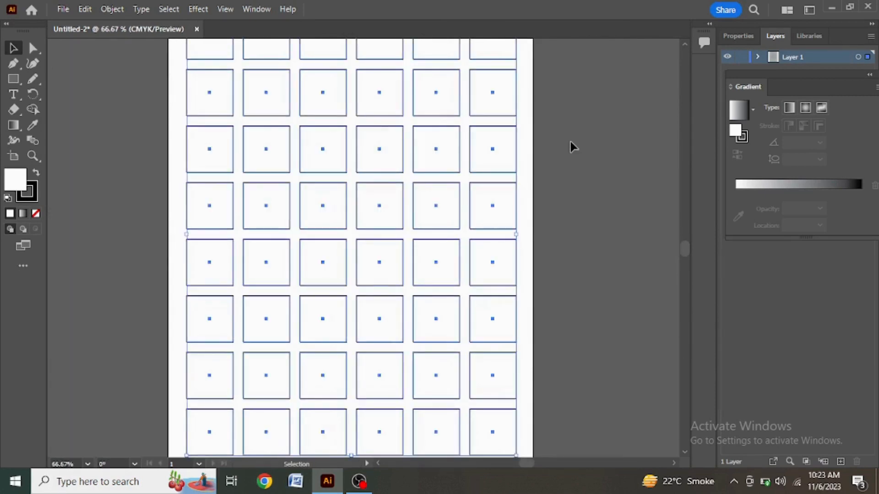
{"action": "key", "text": "Delete"}
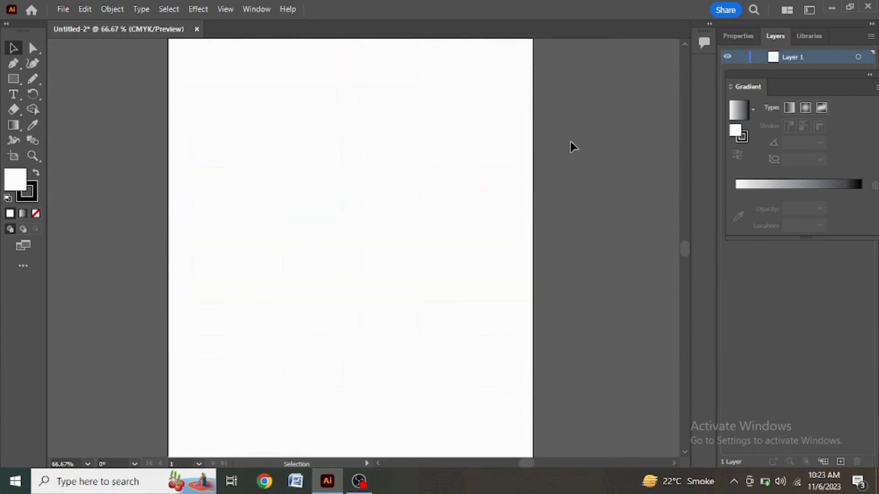
Step: Draw a small hexagon near the artboard's upper-left corner with the Polygon tool
{"action": "left_click", "coordinate": [13, 81]}
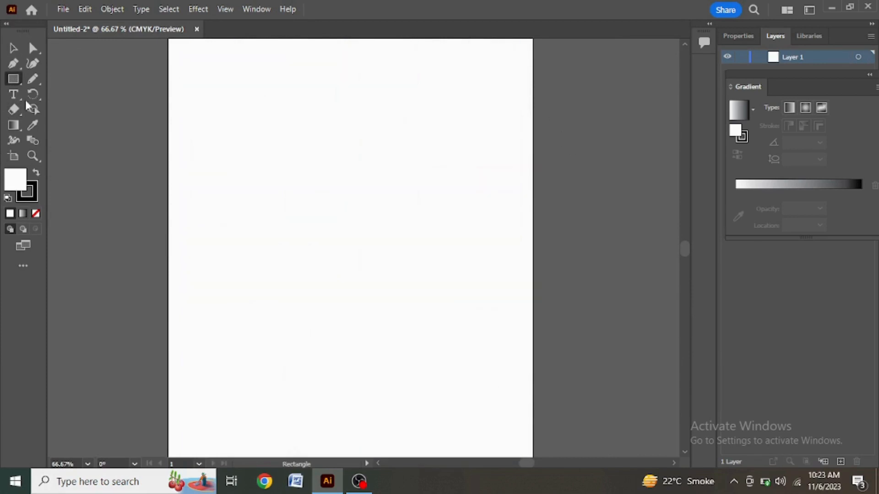
{"action": "left_click_drag", "start_coordinate": [8, 81], "coordinate": [63, 110]}
{"action": "key", "text": "space"}
{"action": "left_click_drag", "start_coordinate": [378, 105], "coordinate": [390, 177]}
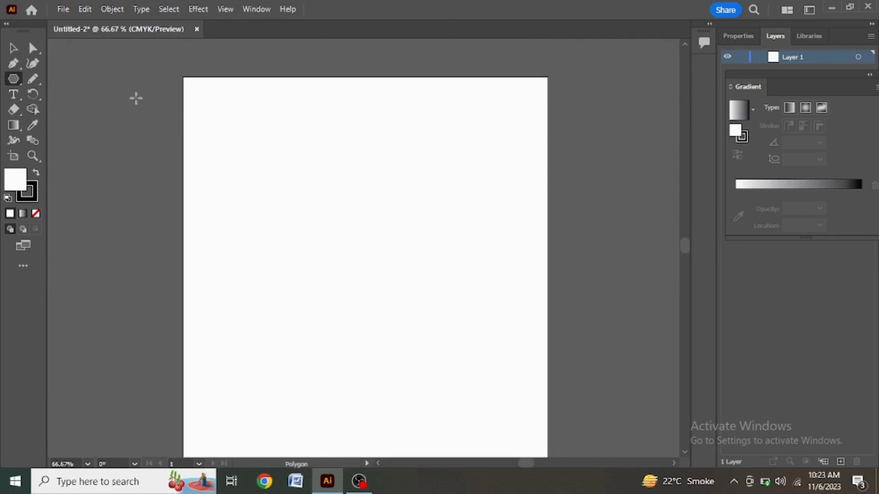
{"action": "left_click_drag", "start_coordinate": [197, 86], "coordinate": [252, 130]}
{"action": "left_click", "coordinate": [13, 48]}
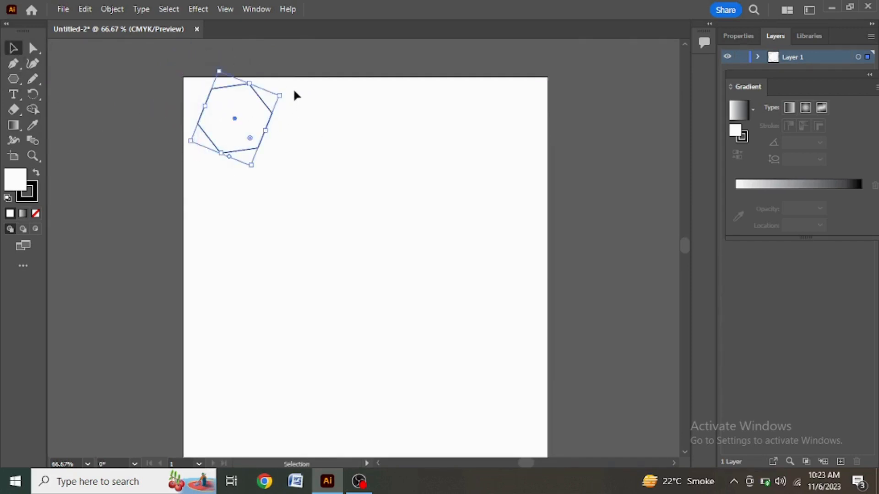
Step: Straighten the hexagon and copy it repeatedly straight down to form an evenly spaced column along the artboard's left side
{"action": "left_click_drag", "start_coordinate": [285, 91], "coordinate": [241, 152]}
{"action": "key", "text": "a"}
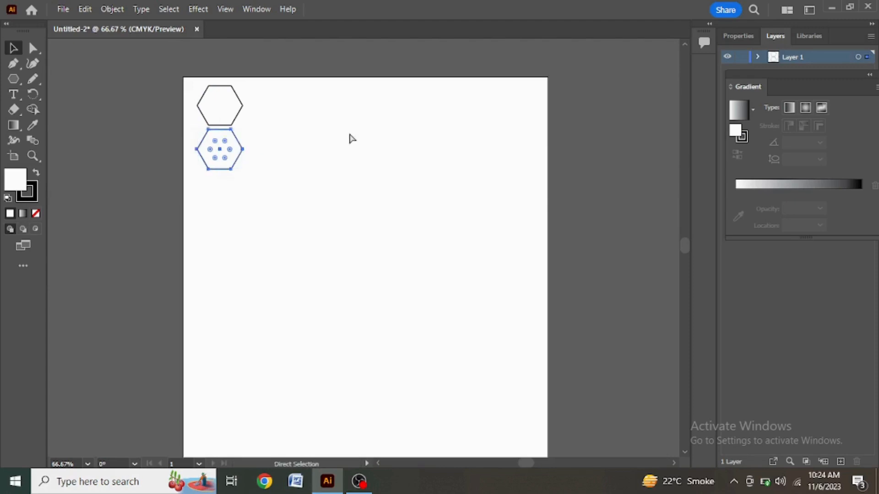
{"action": "key", "text": "ctrl+d"}
{"action": "key", "text": "ctrl+d"}
{"action": "key", "text": "ctrl+d"}
{"action": "key", "text": "ctrl+d"}
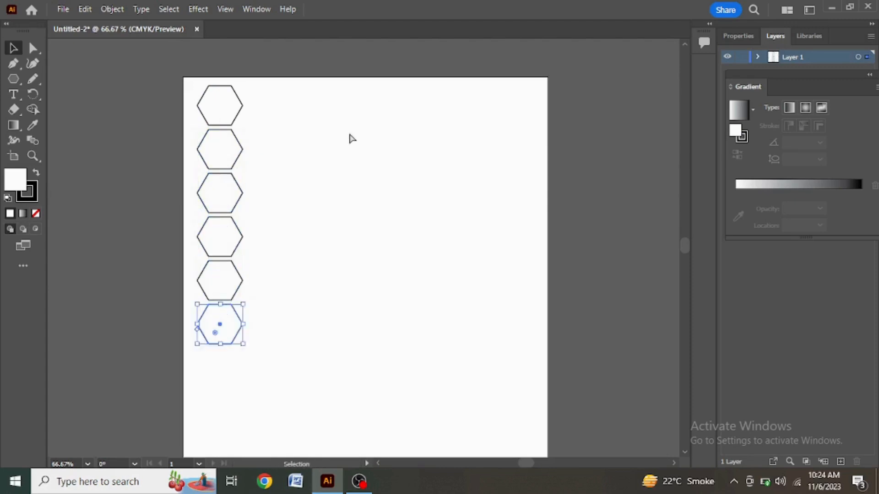
{"action": "key", "text": "ctrl+d"}
{"action": "key", "text": "ctrl+d"}
{"action": "key", "text": "ctrl+d"}
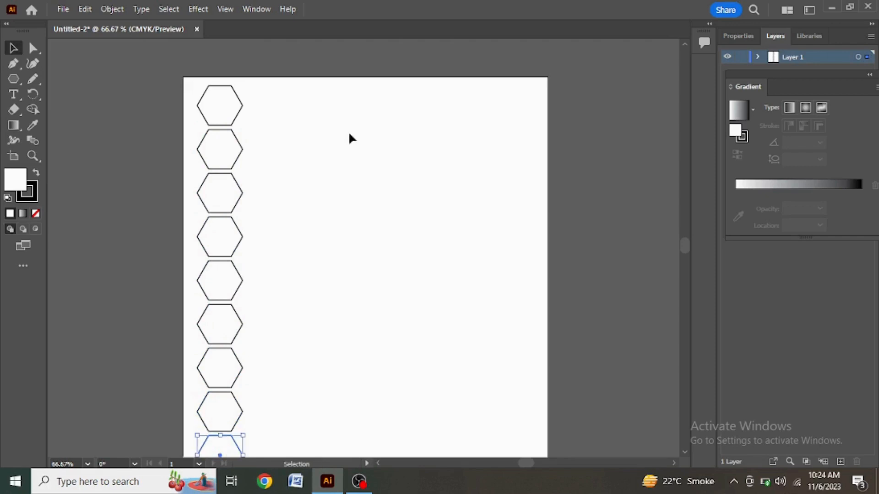
Step: Copy the entire hexagon column up and to the right so the second column nests evenly into the gaps of the first
{"action": "key", "text": "ctrl+shift+a"}
{"action": "mouse_move", "coordinate": [418, 238]}
{"action": "left_mouse_down"}
{"action": "mouse_move", "coordinate": [394, 182]}
{"action": "mouse_move", "coordinate": [419, 95]}
{"action": "mouse_move", "coordinate": [431, 220]}
{"action": "mouse_move", "coordinate": [417, 232]}
{"action": "left_mouse_up"}
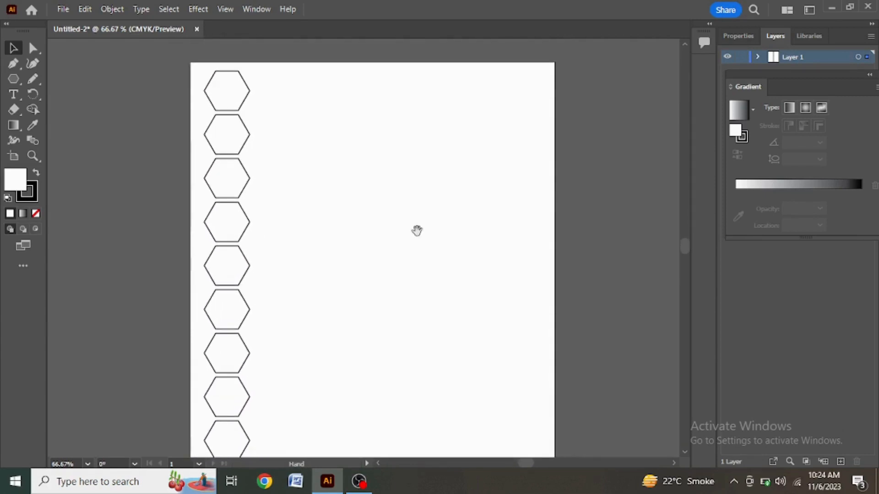
{"action": "key", "text": "a"}
{"action": "key", "text": "ctrl+a"}
{"action": "key", "text": "v"}
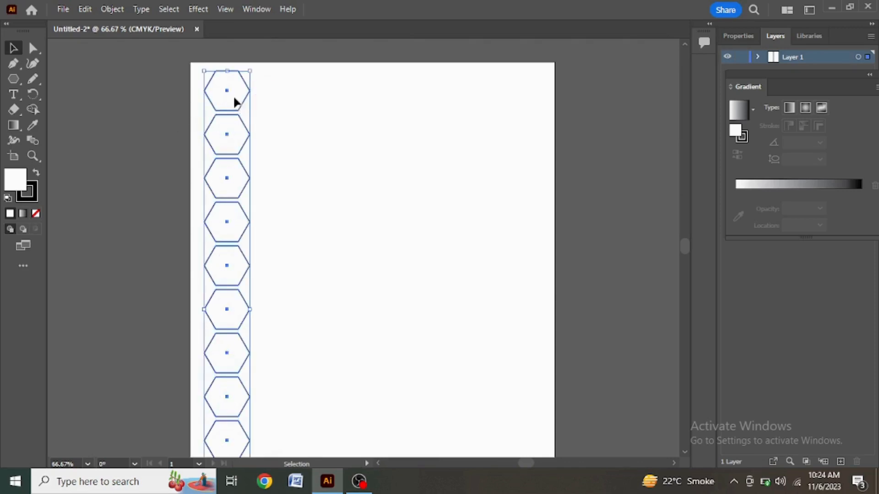
{"action": "left_click_drag", "start_coordinate": [232, 94], "coordinate": [273, 78]}
{"action": "key", "text": "a"}
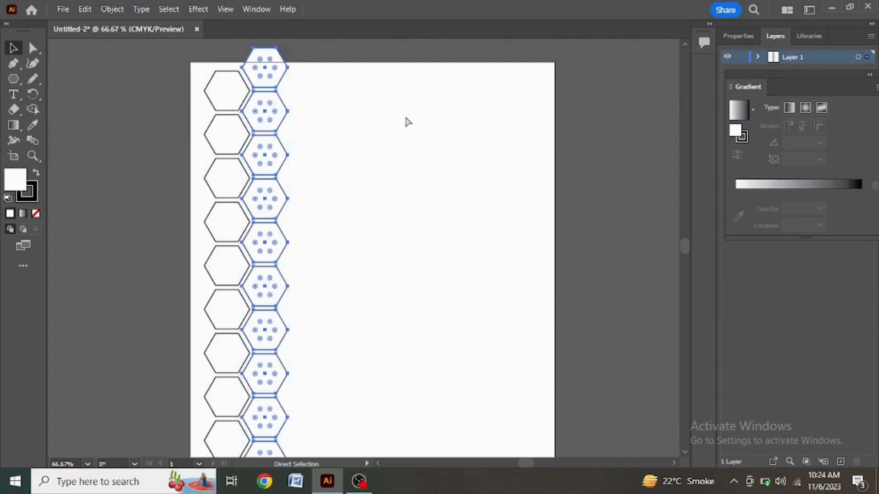
Step: Select both hexagon columns and copy them about 127 pt straight to the right, keeping the spacing even
{"action": "key", "text": "v"}
{"action": "key", "text": "ctrl+a"}
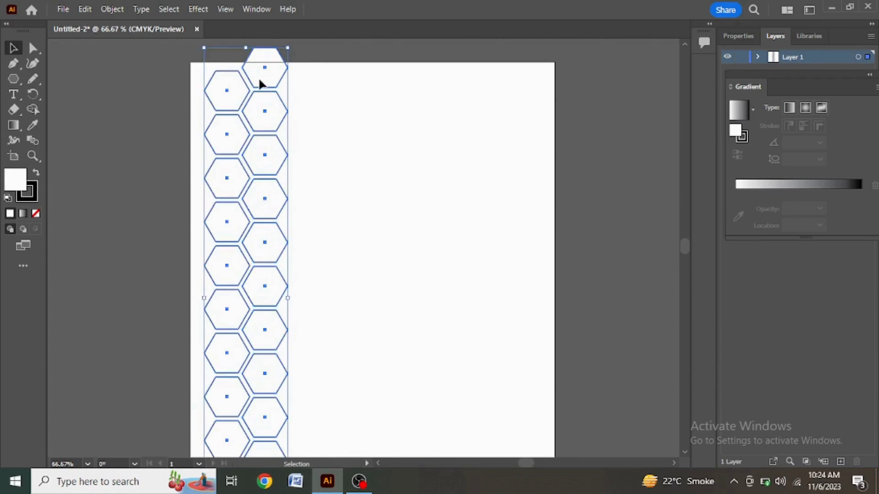
{"action": "left_click_drag", "start_coordinate": [259, 83], "coordinate": [336, 84]}
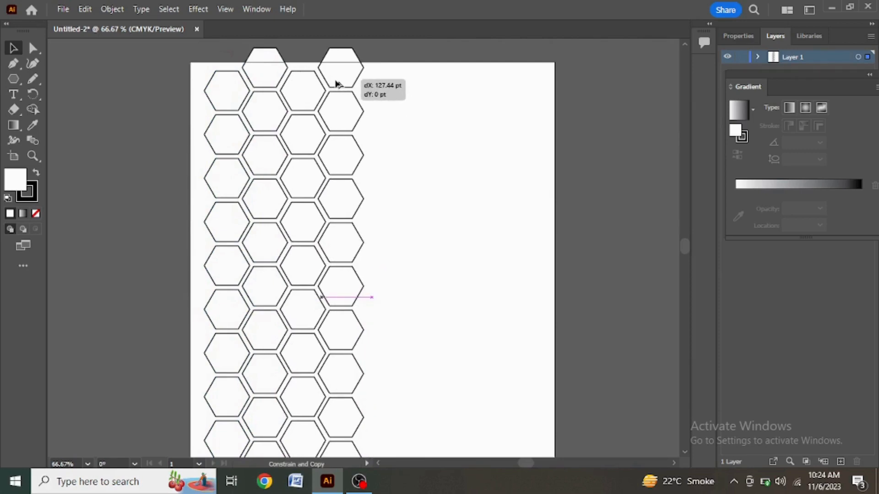
{"action": "left_click_drag", "start_coordinate": [336, 84], "coordinate": [336, 85]}
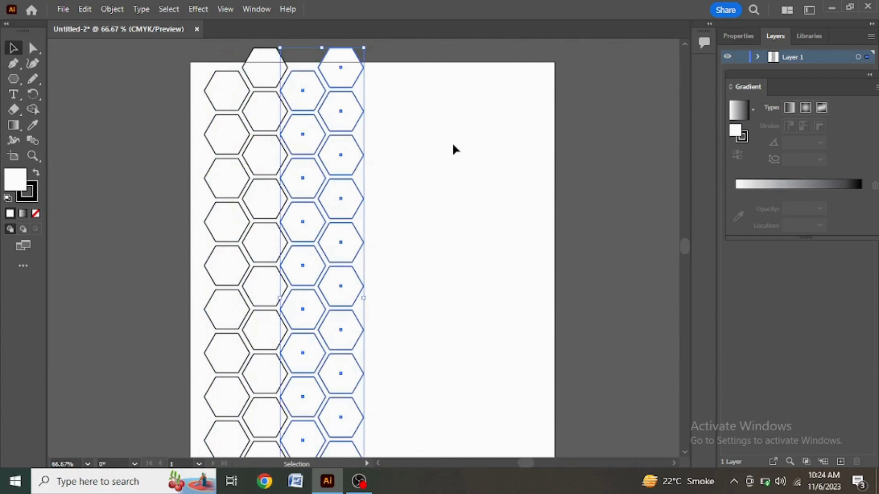
Step: Repeat the two-column copy three times to extend the honeycomb across the full width of the artboard
{"action": "key", "text": "a"}
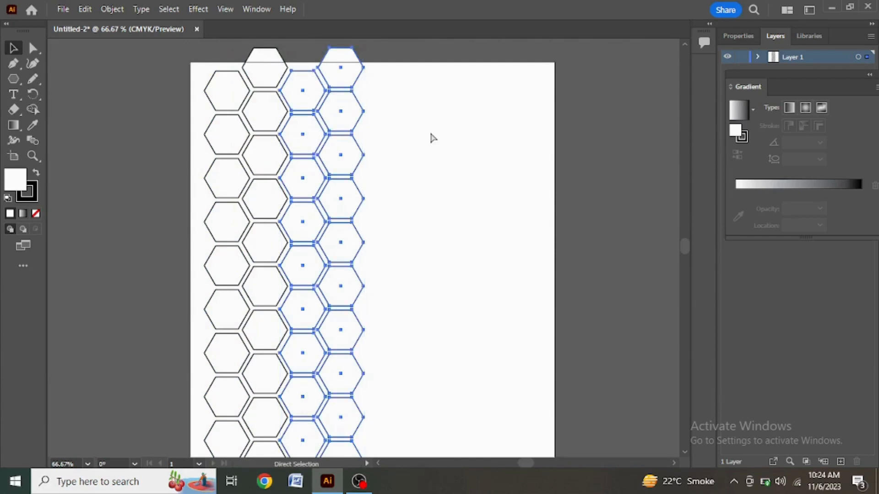
{"action": "key", "text": "ctrl+d"}
{"action": "key", "text": "ctrl+d"}
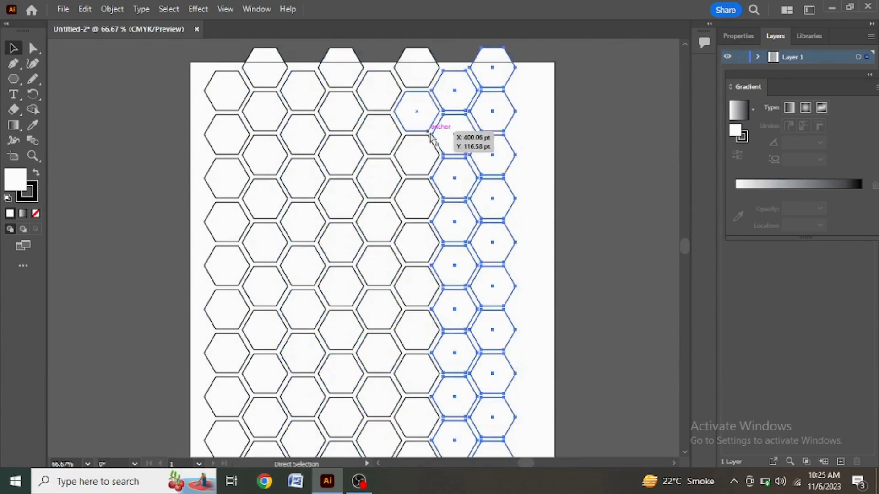
{"action": "key", "text": "ctrl+d"}
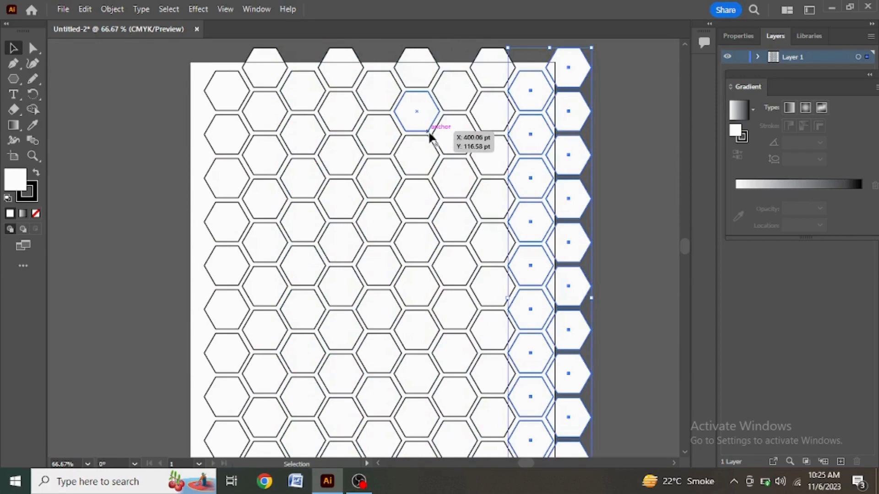
{"action": "key", "text": "a"}
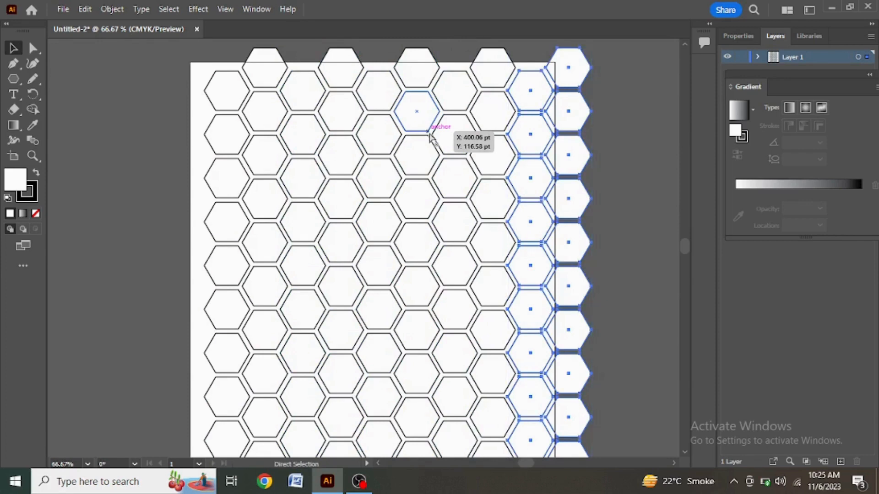
Step: Select the whole honeycomb and scale it down so that it fits inside the artboard
{"action": "key", "text": "ctrl+a"}
{"action": "key", "text": "v"}
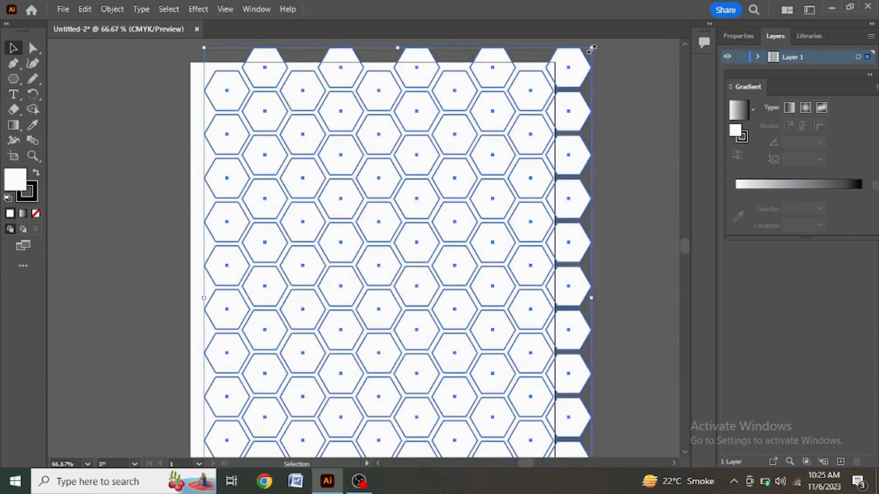
{"action": "left_click_drag", "start_coordinate": [590, 49], "coordinate": [549, 77]}
{"action": "key", "text": "ctrl+minus"}
{"action": "left_click_drag", "start_coordinate": [386, 186], "coordinate": [387, 186]}
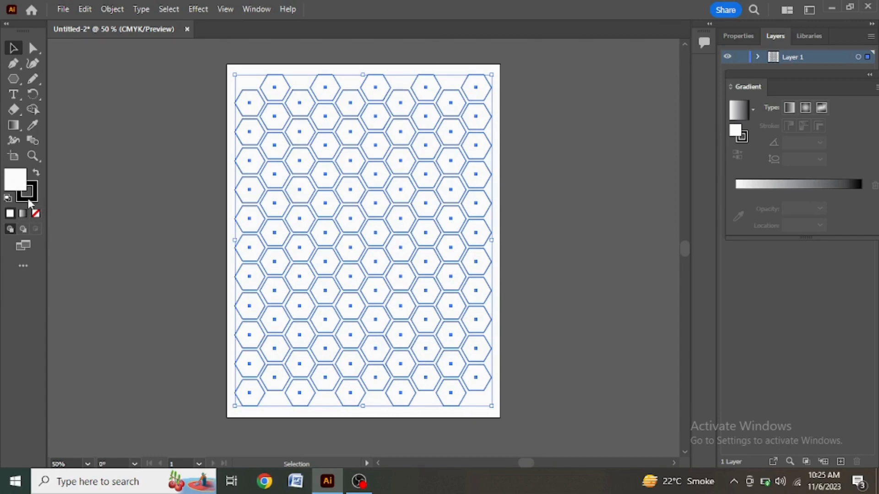
Step: Set the fill colour of all selected hexagons to dark grey 282727
{"action": "double_click", "coordinate": [15, 185]}
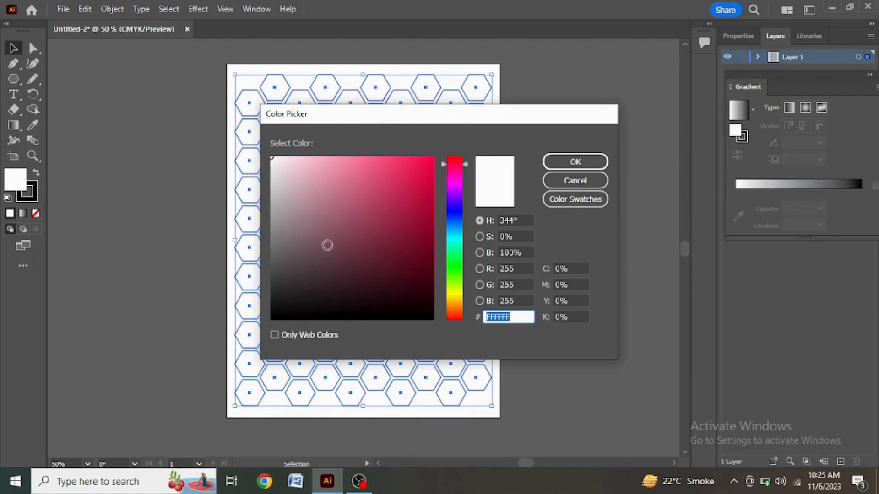
{"action": "left_click", "coordinate": [276, 262]}
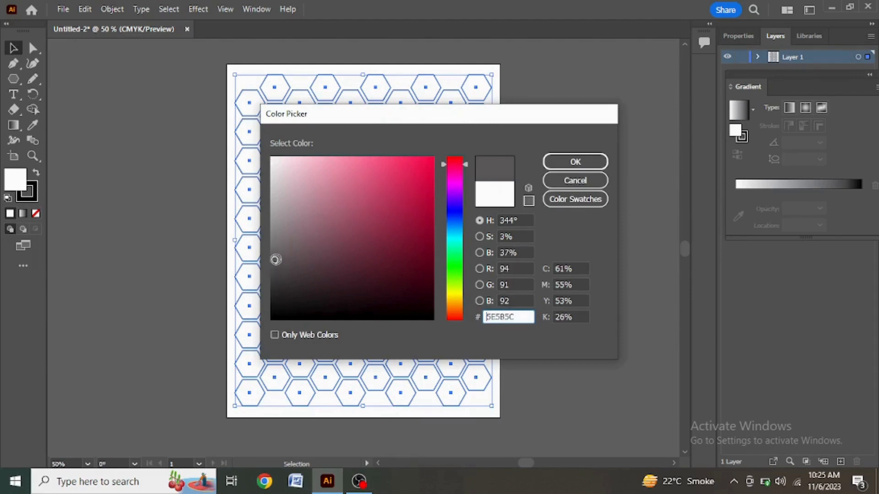
{"action": "left_click", "coordinate": [273, 295]}
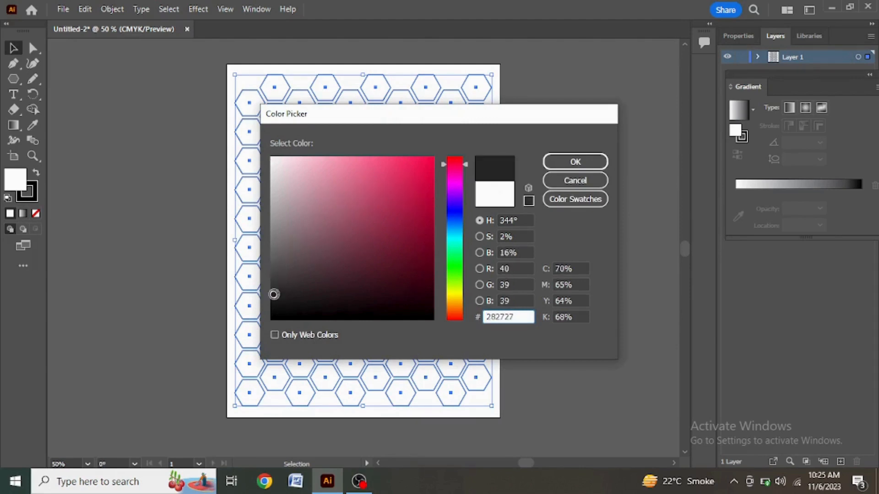
{"action": "left_click", "coordinate": [592, 163]}
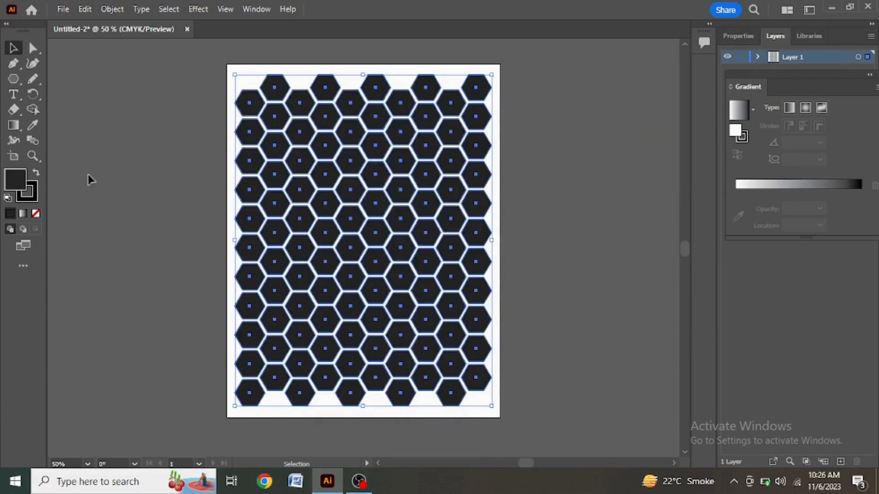
{"action": "left_click", "coordinate": [35, 196]}
{"action": "double_click", "coordinate": [36, 198]}
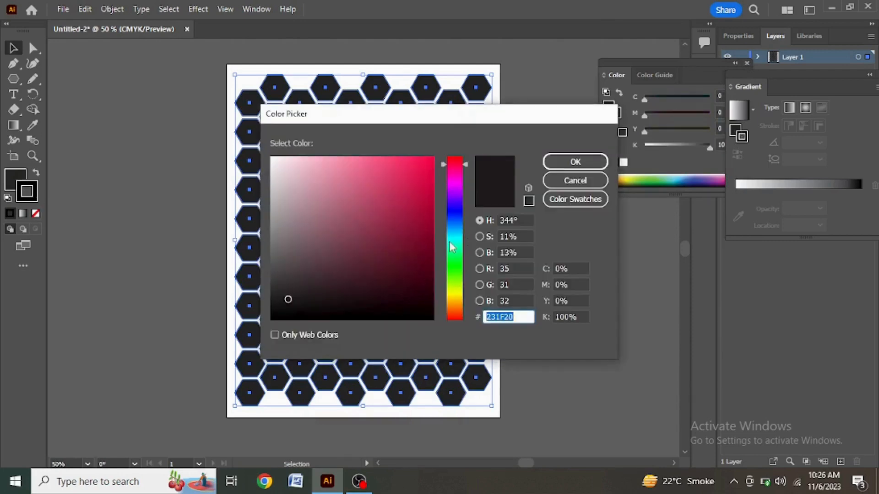
{"action": "left_click_drag", "start_coordinate": [459, 240], "coordinate": [453, 253]}
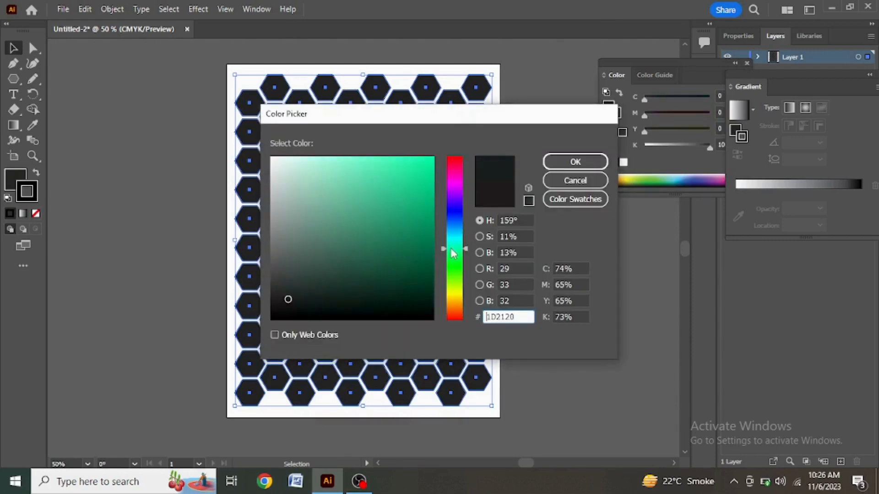
{"action": "left_click", "coordinate": [269, 225]}
{"action": "left_click", "coordinate": [272, 239]}
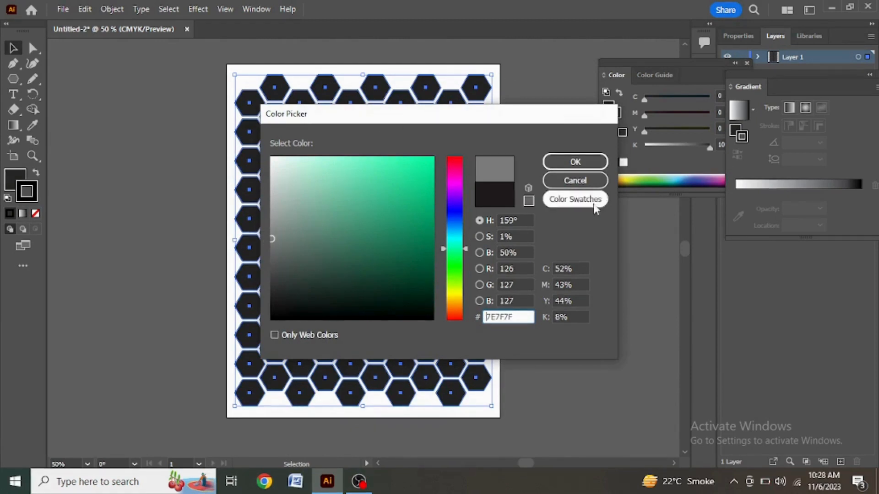
{"action": "left_click", "coordinate": [594, 183]}
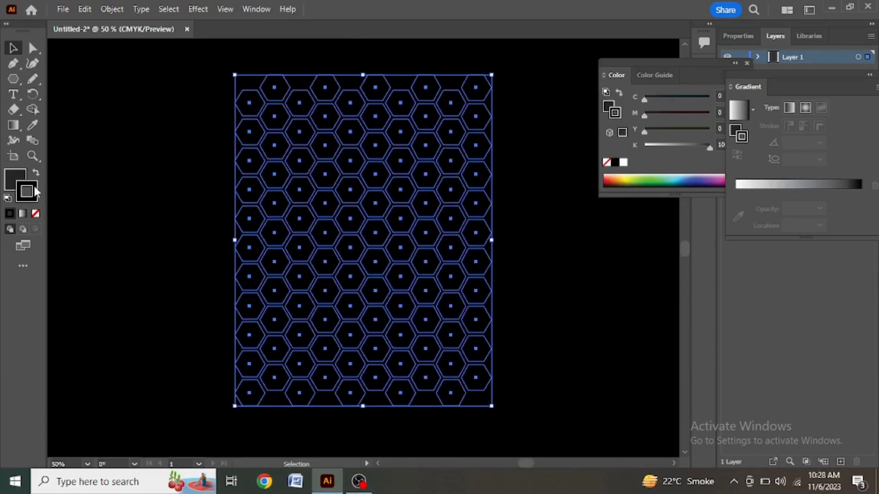
Step: Set the stroke colour of the selected hexagons to light grey 9E9A9B and deselect the pattern
{"action": "double_click", "coordinate": [35, 187]}
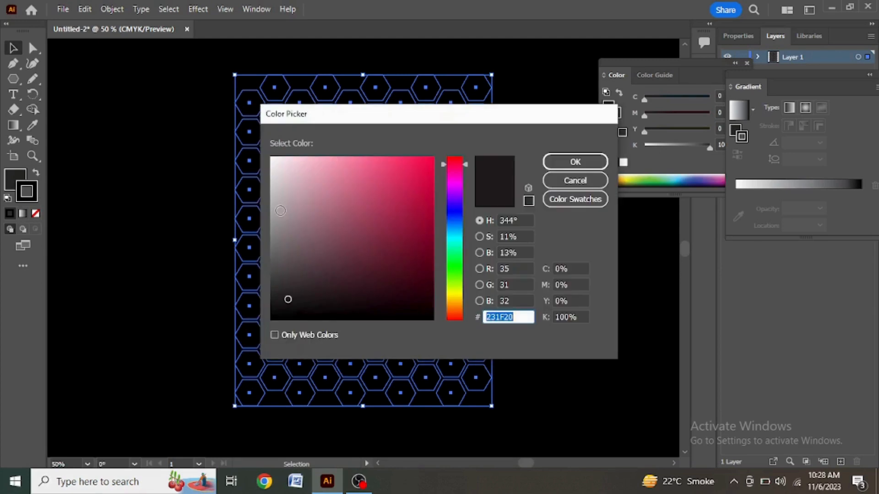
{"action": "left_click", "coordinate": [275, 218]}
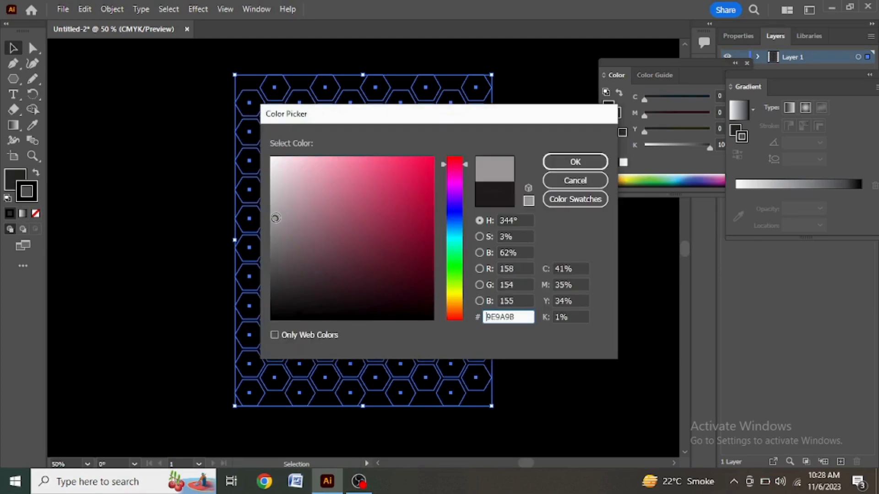
{"action": "left_click", "coordinate": [572, 164]}
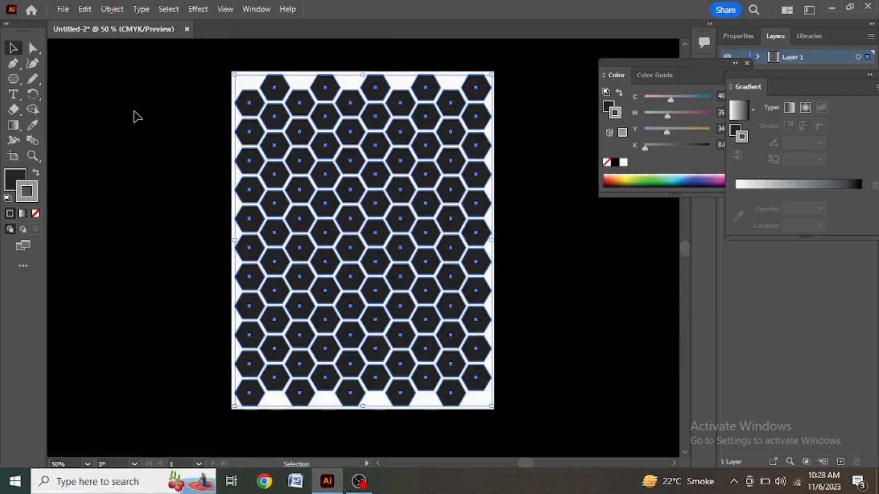
{"action": "left_click", "coordinate": [76, 88]}
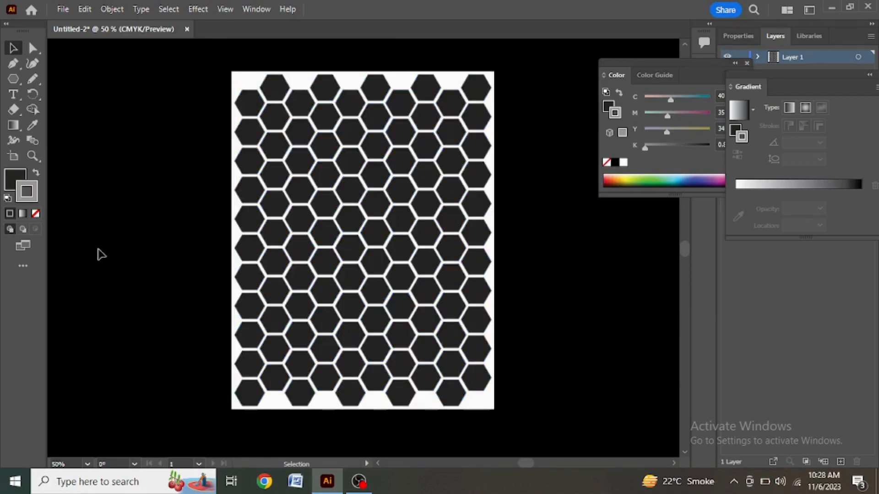
{"action": "left_click", "coordinate": [398, 198]}
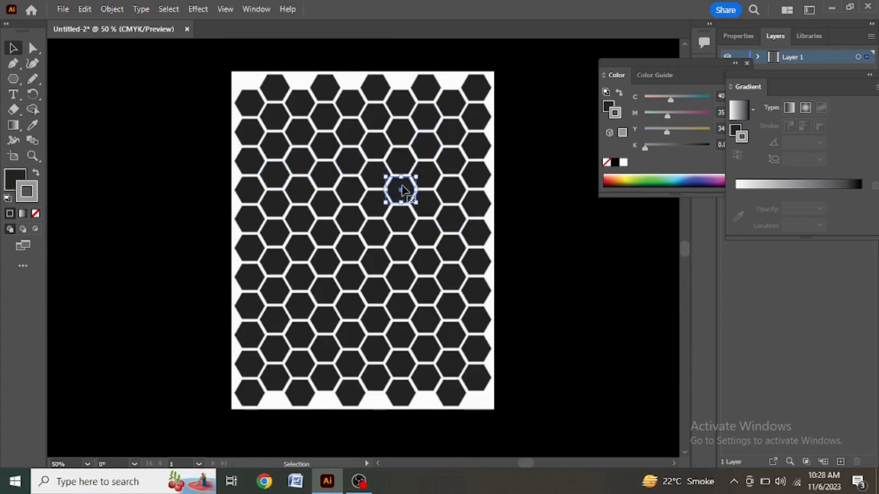
{"action": "left_click_drag", "start_coordinate": [407, 194], "coordinate": [371, 176]}
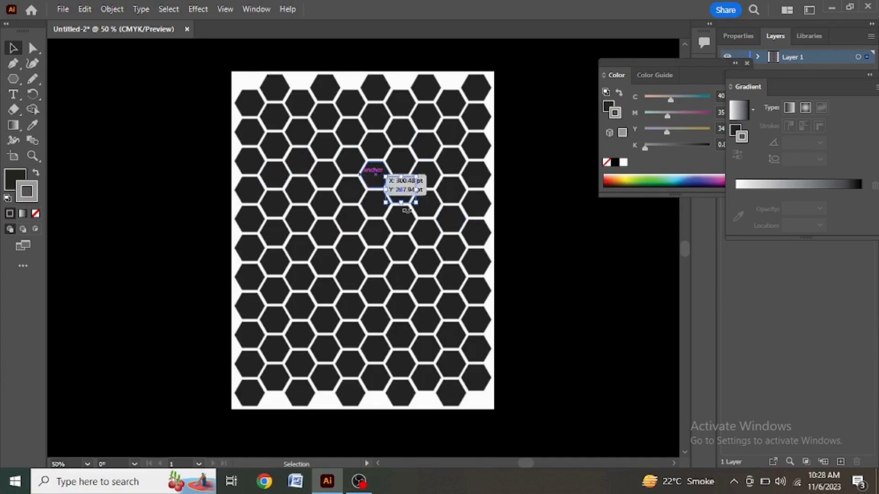
{"action": "left_click", "coordinate": [433, 147]}
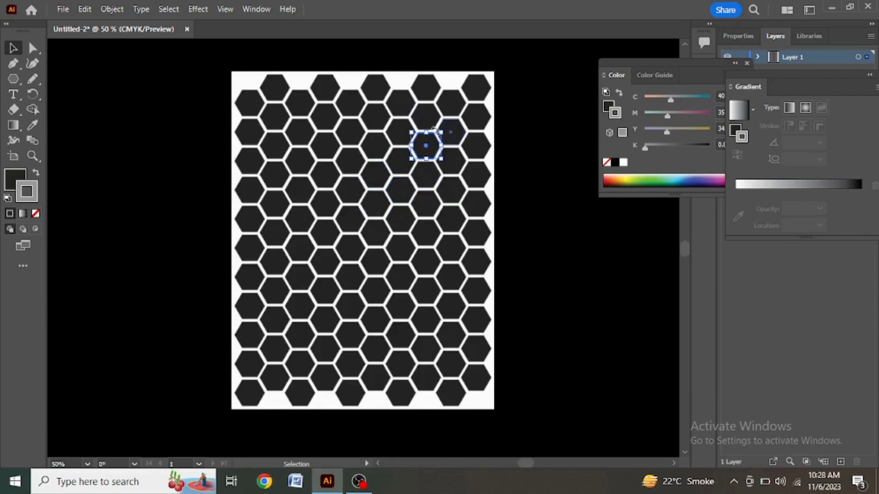
{"action": "left_click", "coordinate": [395, 197], "text": "shift"}
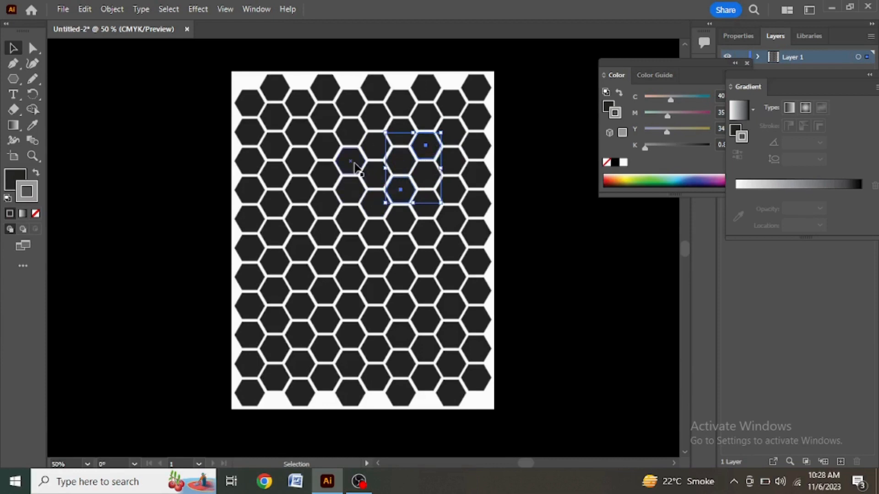
{"action": "left_click", "coordinate": [353, 163], "text": "shift"}
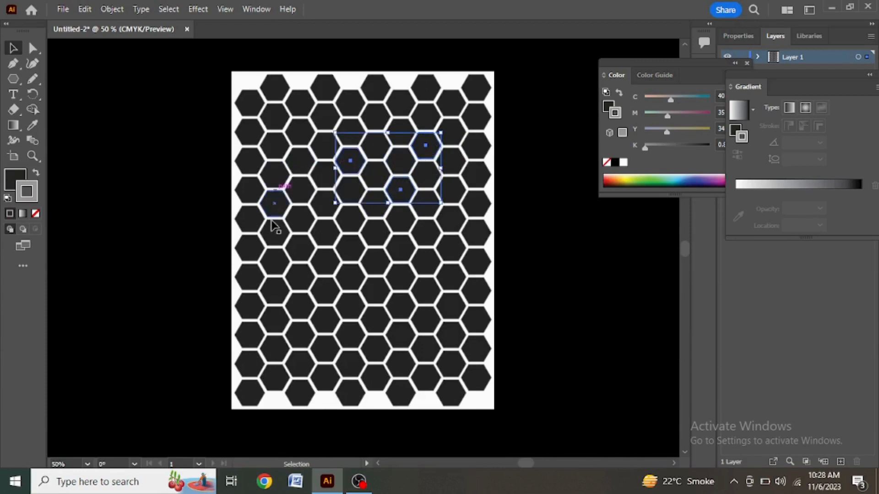
{"action": "left_click", "coordinate": [288, 241], "text": "shift"}
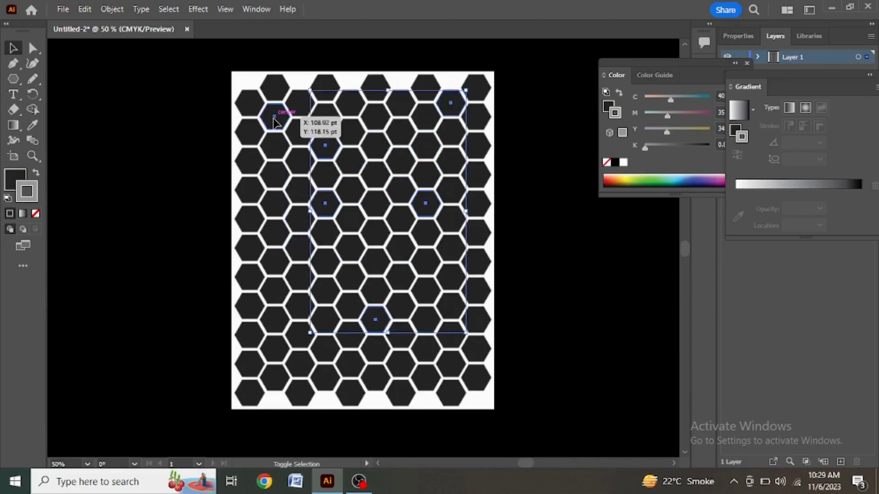
Step: Add six more scattered hexagons to the selection, spread over the corners, side edges and lower middle of the honeycomb
{"action": "left_click", "coordinate": [274, 118], "text": "shift"}
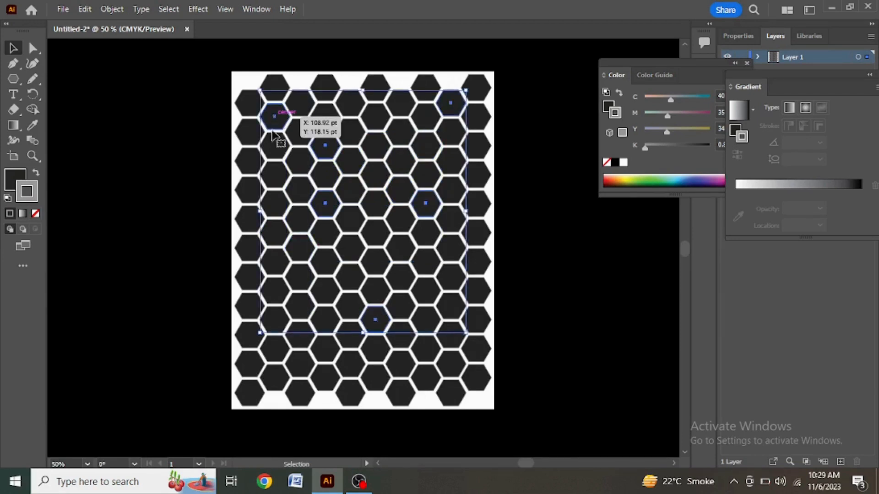
{"action": "left_click", "coordinate": [273, 380], "text": "shift"}
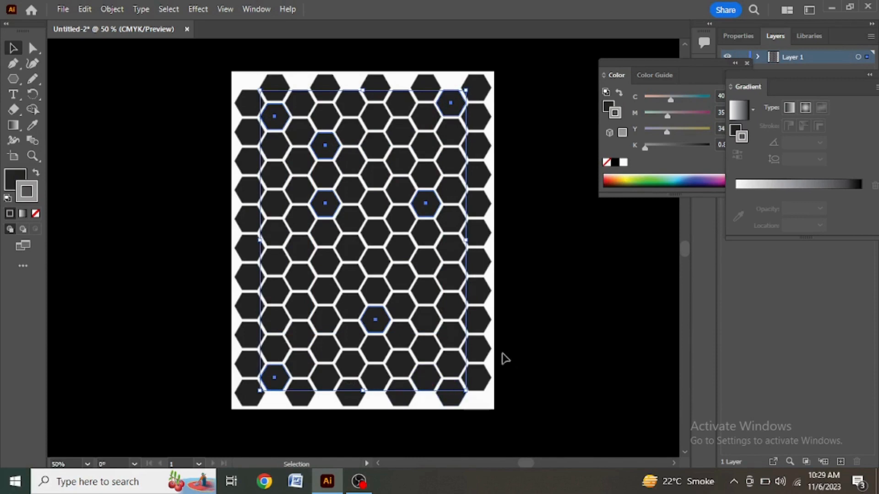
{"action": "left_click", "coordinate": [482, 380], "text": "shift"}
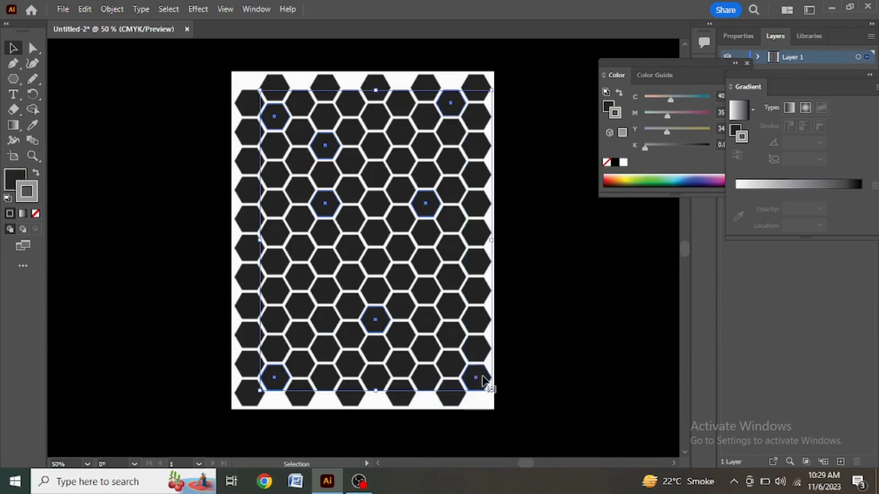
{"action": "left_click", "coordinate": [300, 277], "text": "shift"}
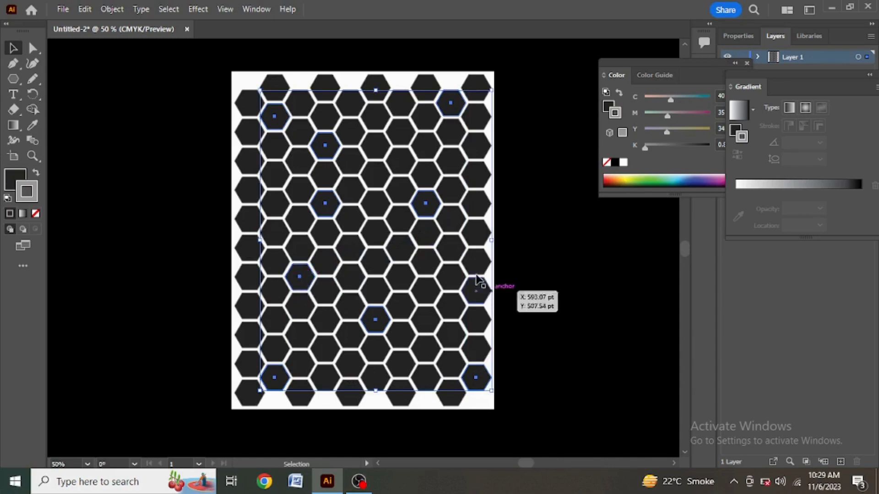
{"action": "left_click_drag", "start_coordinate": [476, 263], "coordinate": [476, 263]}
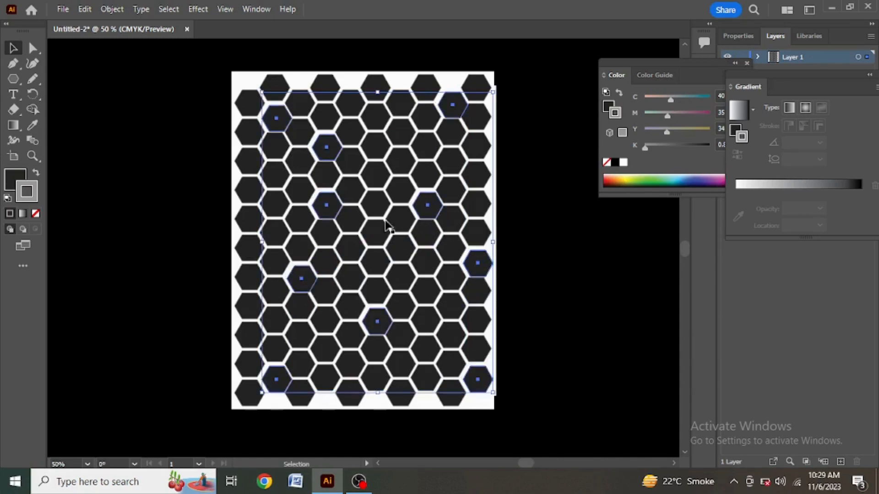
{"action": "left_click", "coordinate": [254, 192], "text": "shift"}
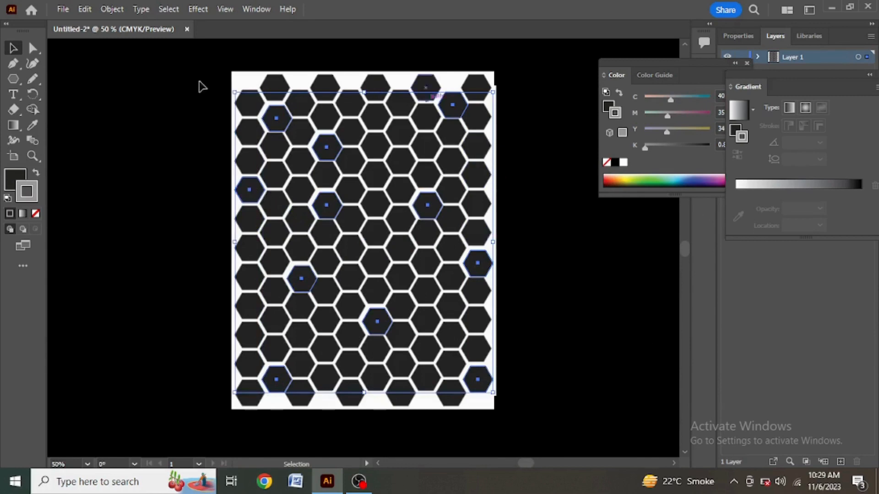
Step: Set the fill colour of the selected scattered hexagons to red BC1515 and deselect them
{"action": "double_click", "coordinate": [10, 179]}
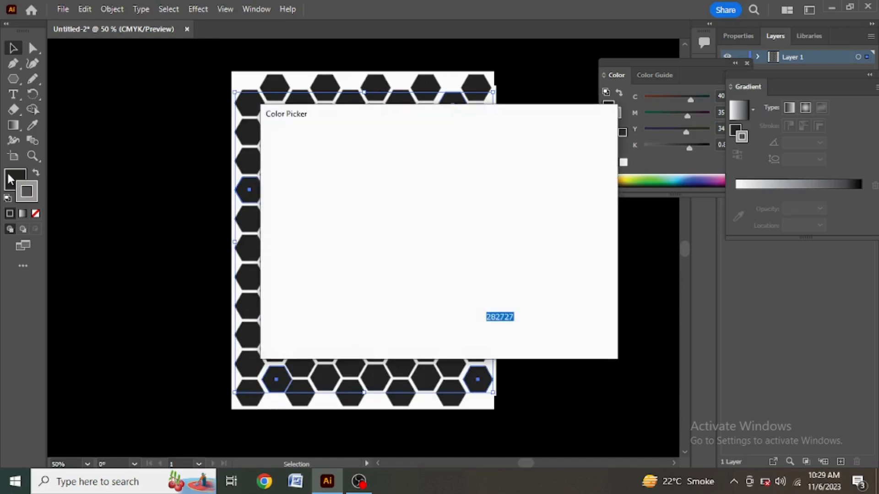
{"action": "left_click", "coordinate": [415, 200]}
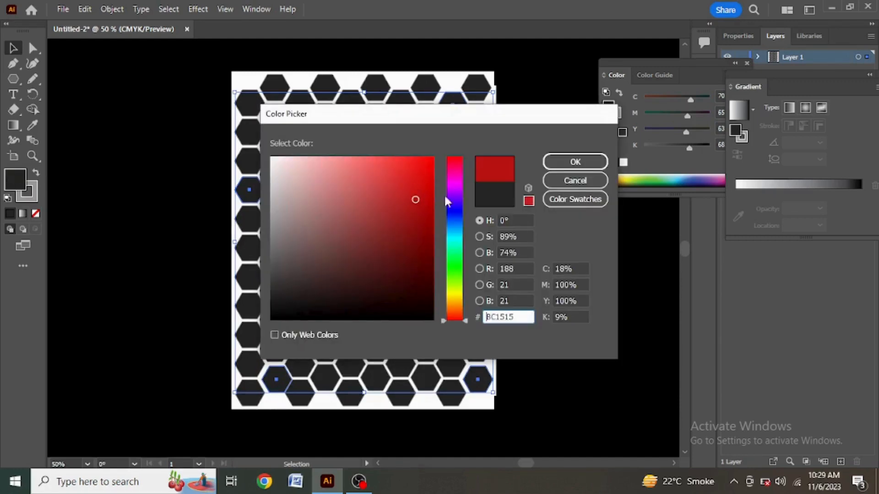
{"action": "left_click", "coordinate": [603, 168]}
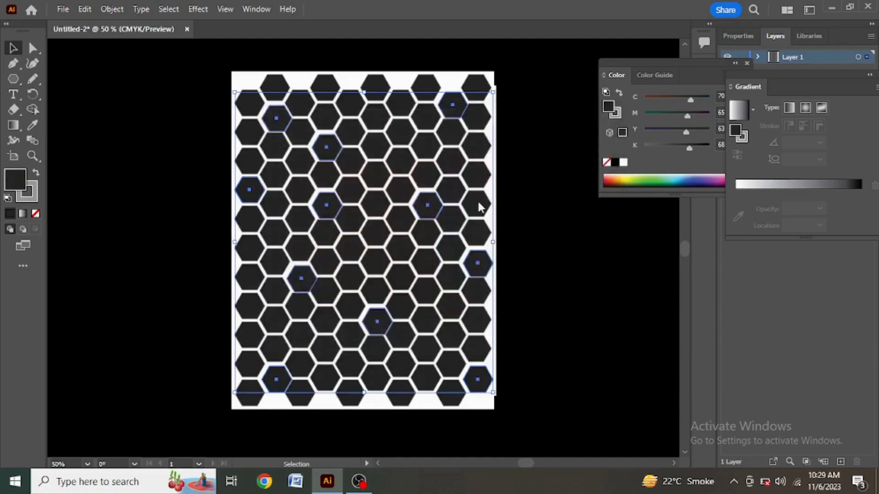
{"action": "left_click", "coordinate": [588, 221]}
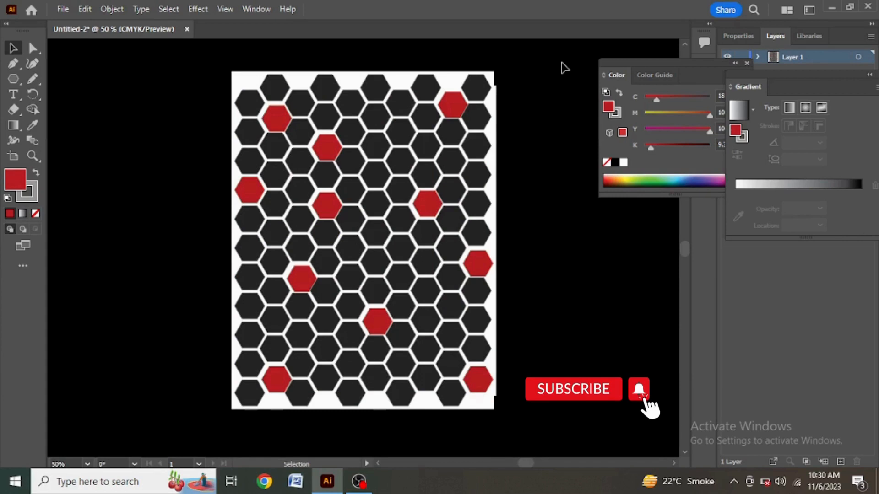
{"action": "left_click", "coordinate": [39, 45]}
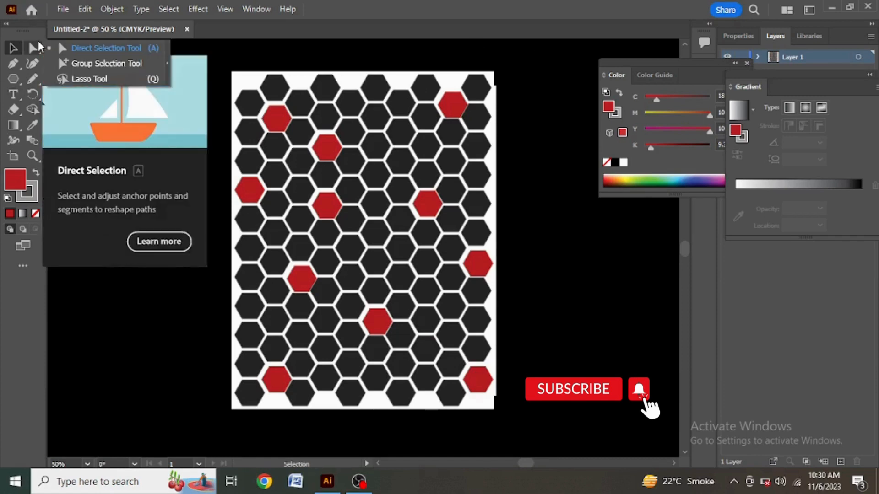
{"action": "left_click", "coordinate": [134, 384]}
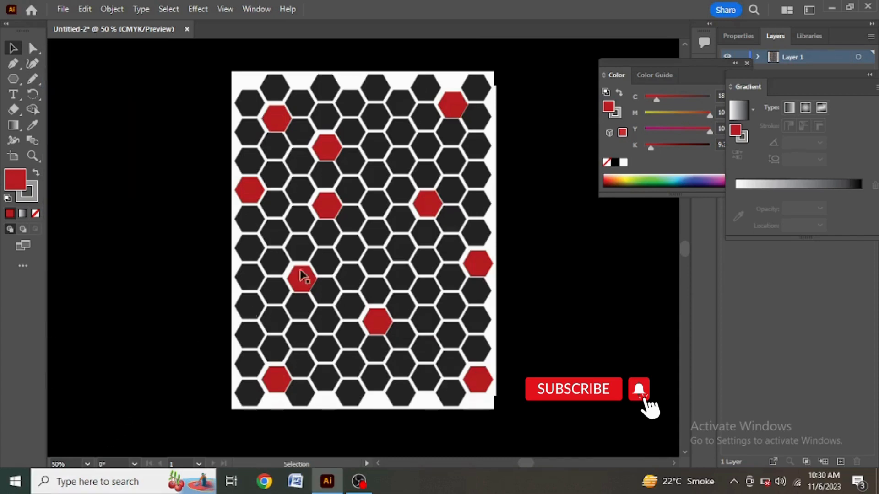